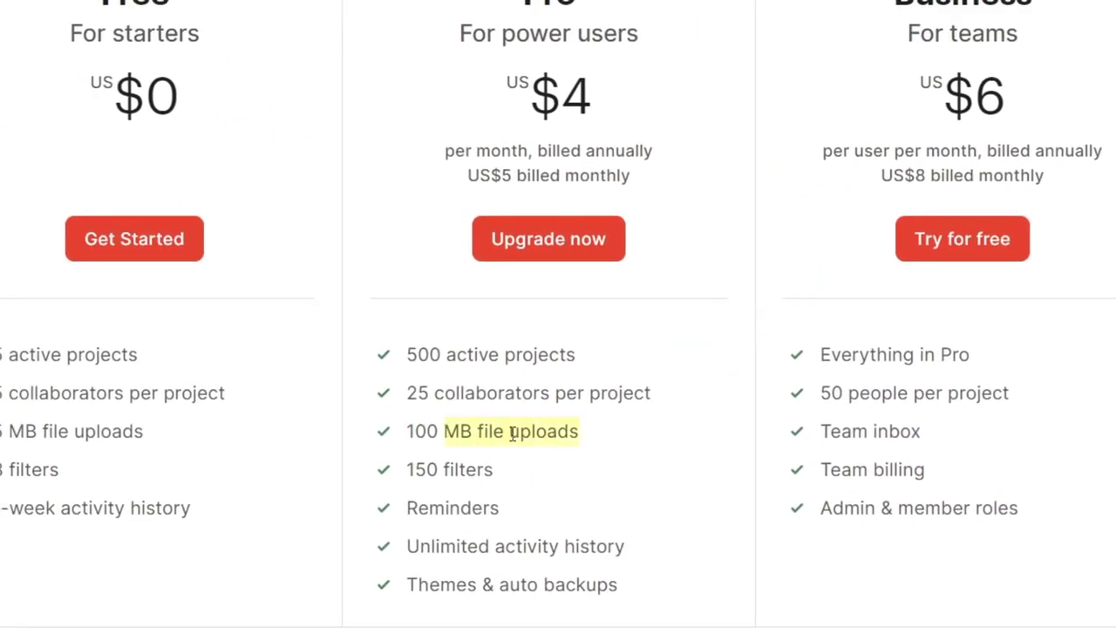
- Compare the Pro and Free plan features on the pricing page, including active projects, file uploads and activity history
left_click_drag(416, 430, 545, 416)
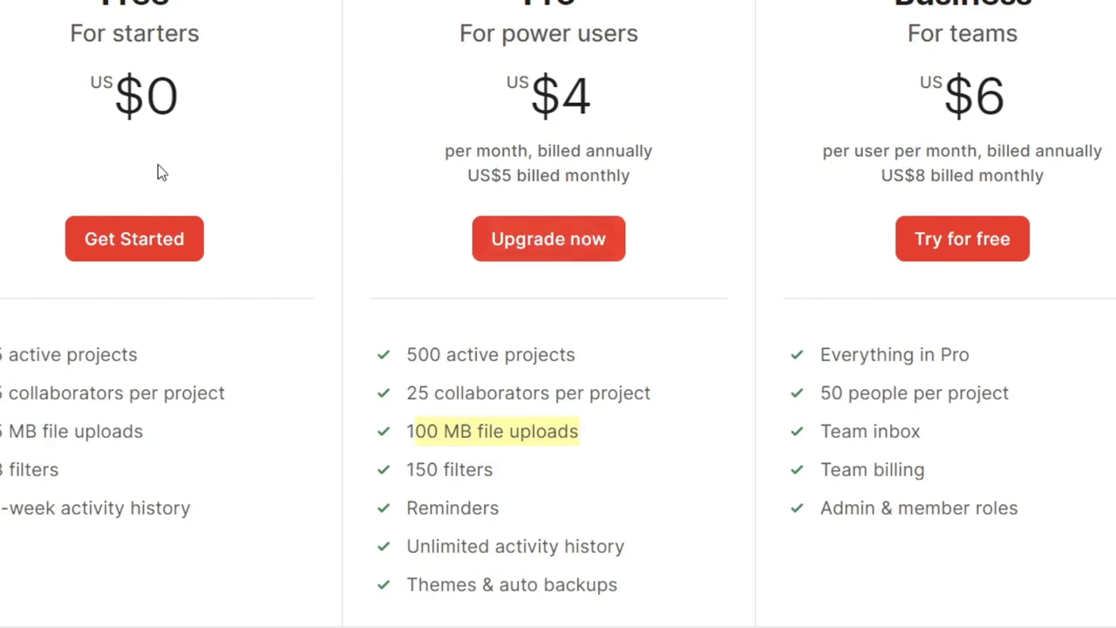
left_click_drag(177, 345, 29, 356)
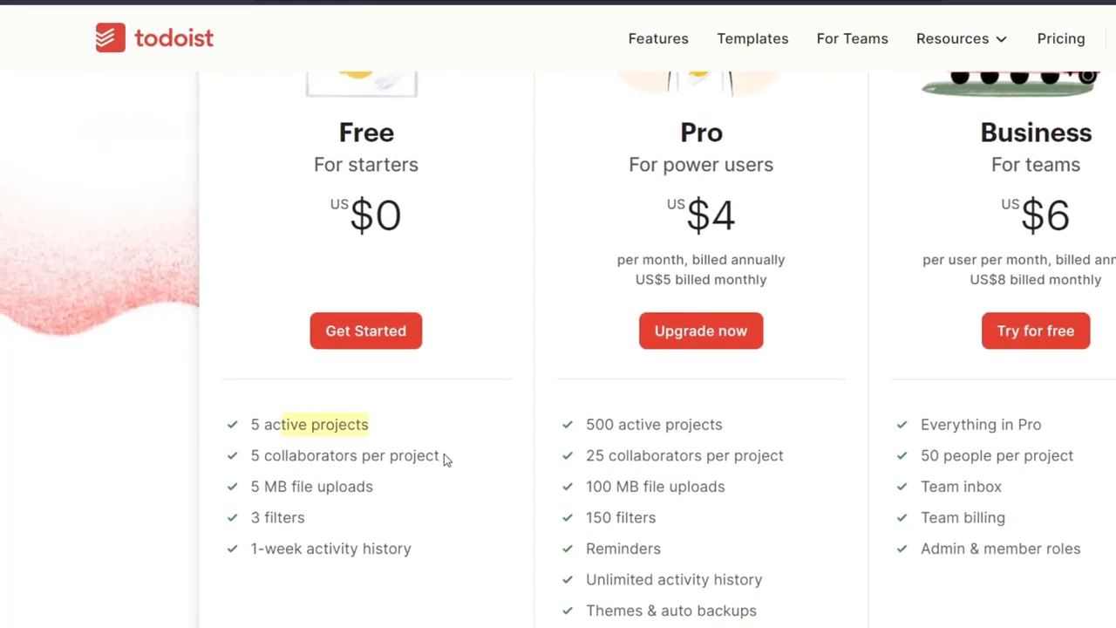
left_click_drag(337, 425, 145, 417)
left_click_drag(374, 498, 259, 488)
left_click_drag(348, 530, 412, 569)
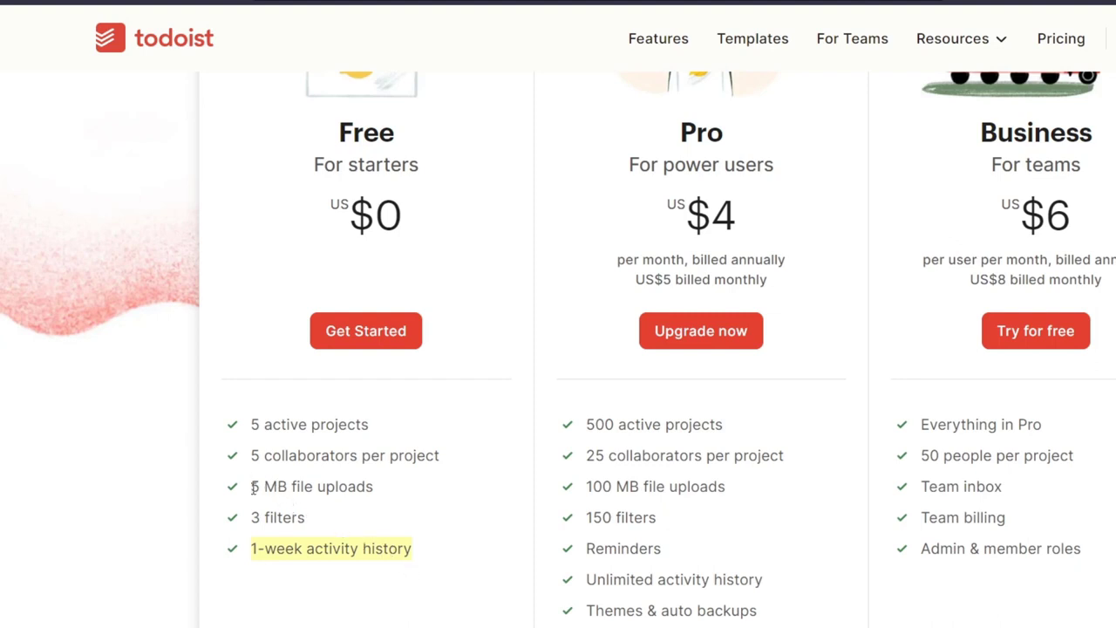
left_click_drag(254, 486, 372, 486)
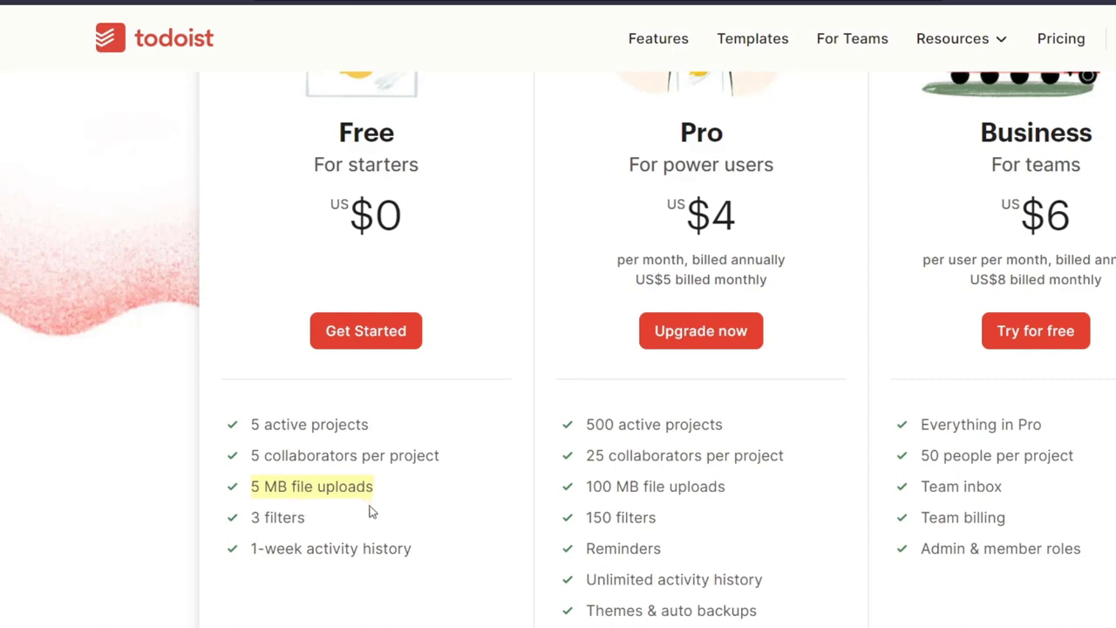
- Choose the Free plan and sign up by email, entering the account's e-mail address and password
left_click(366, 330)
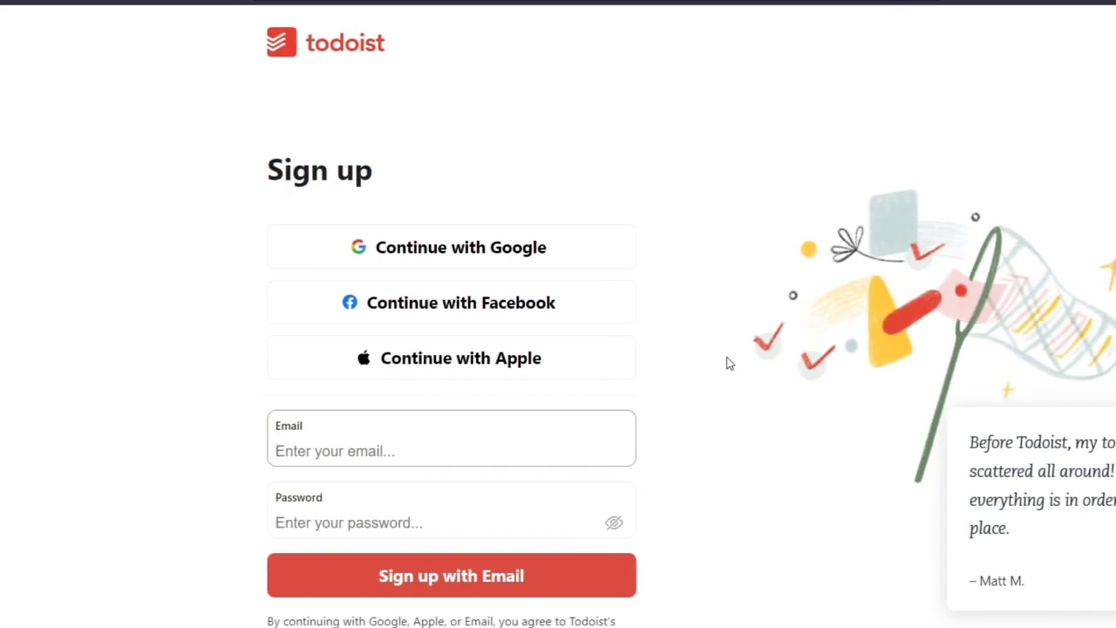
key("ctrl+v")
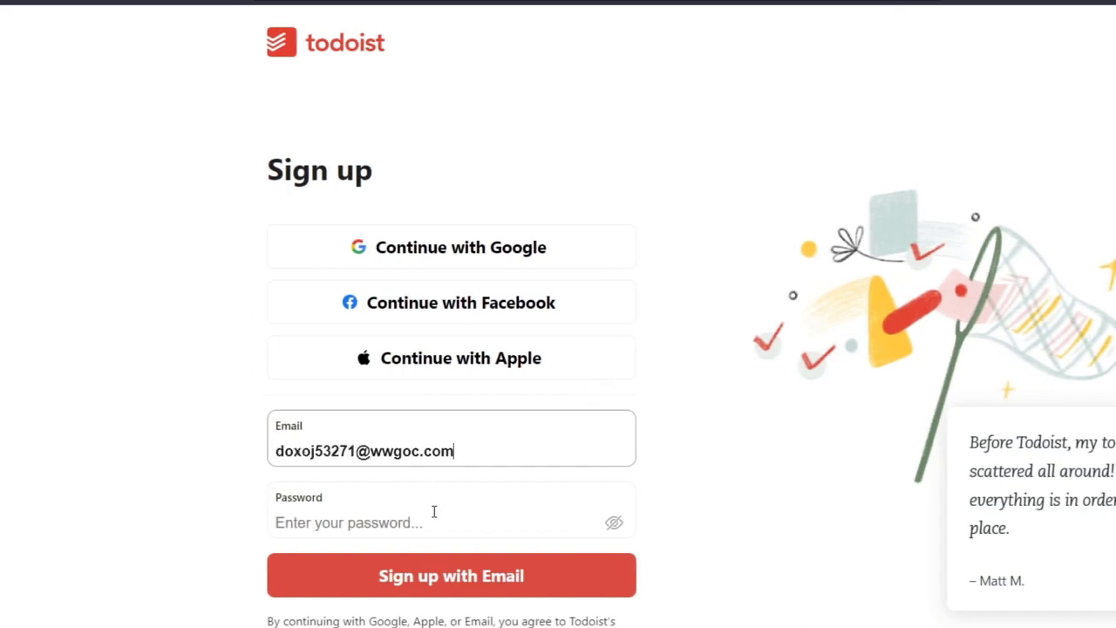
left_click(433, 523)
type("a")
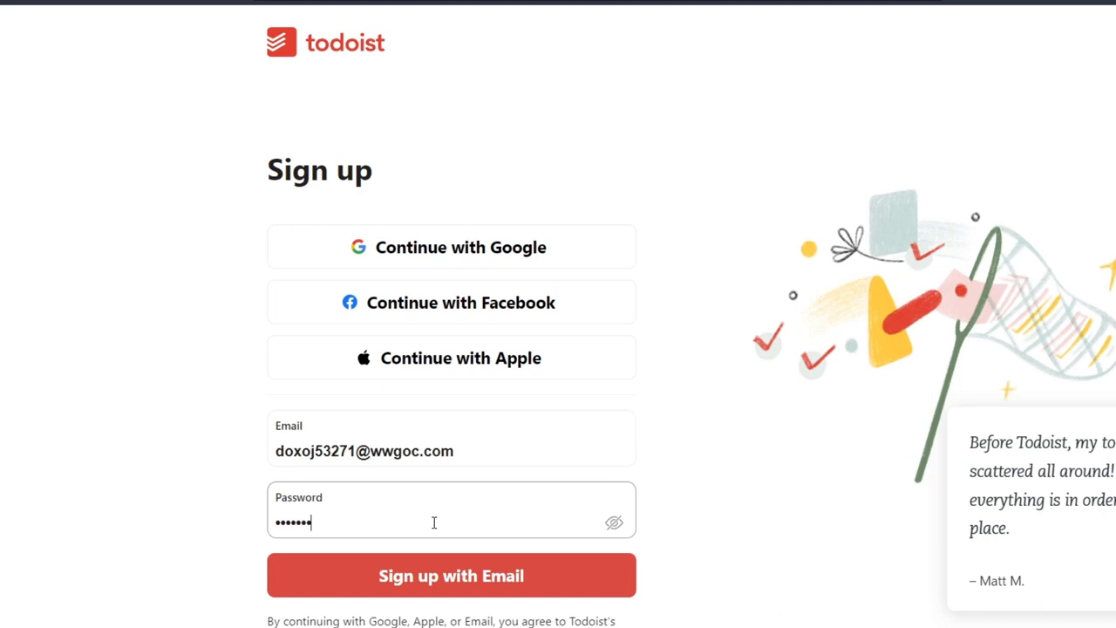
scroll(433, 523, "down", 1)
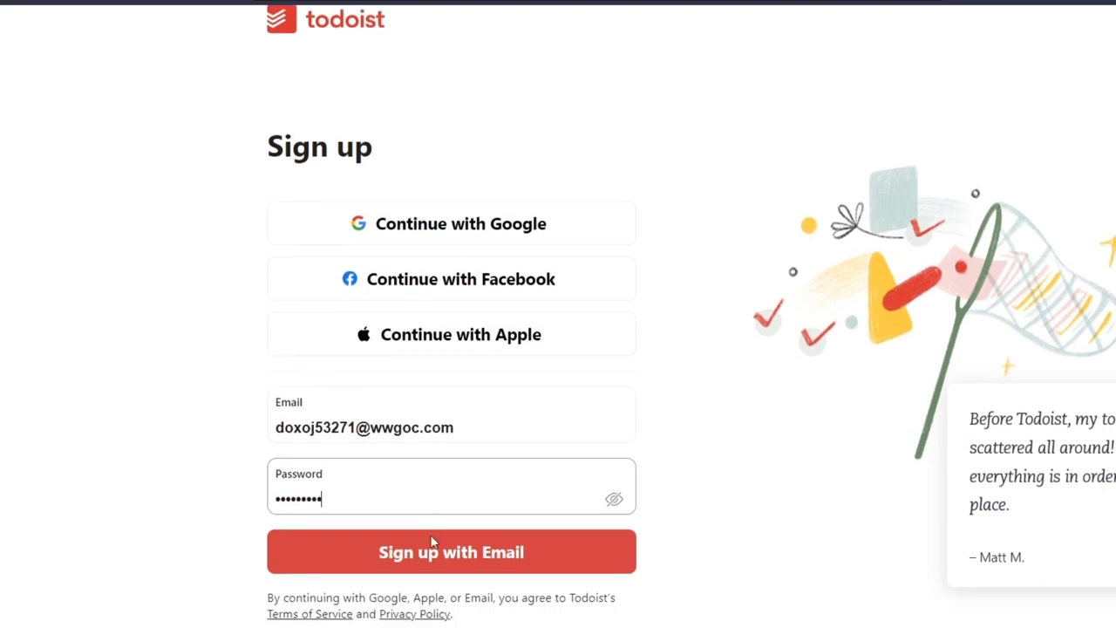
left_click(489, 563)
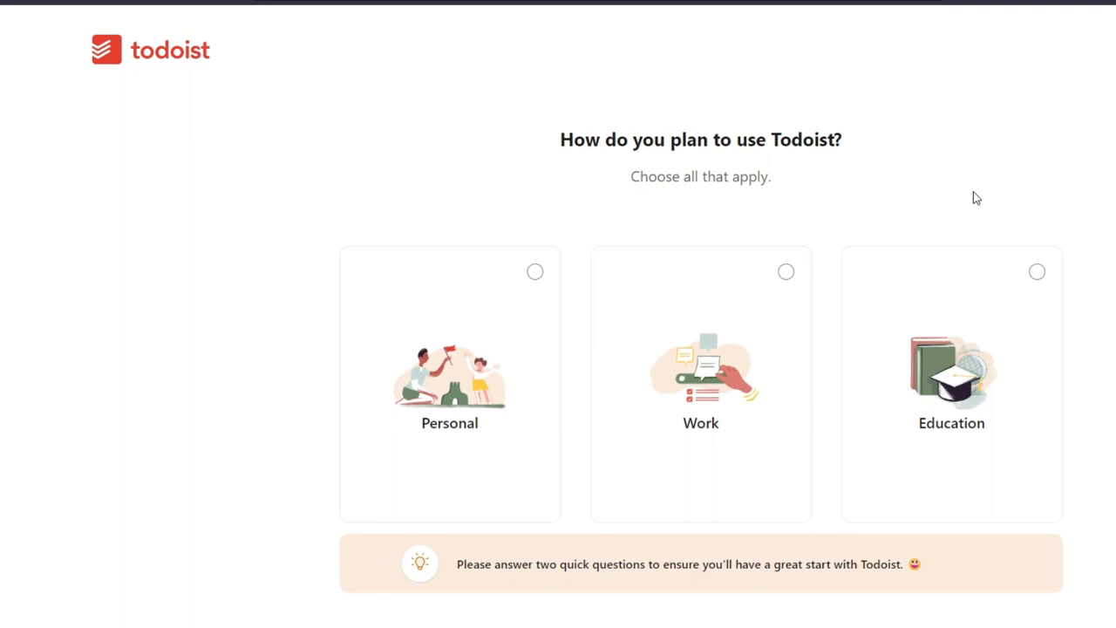
- Answer the onboarding questions with Work as the planned use and Beginner as the experience level, continuing to the profile
left_click(758, 381)
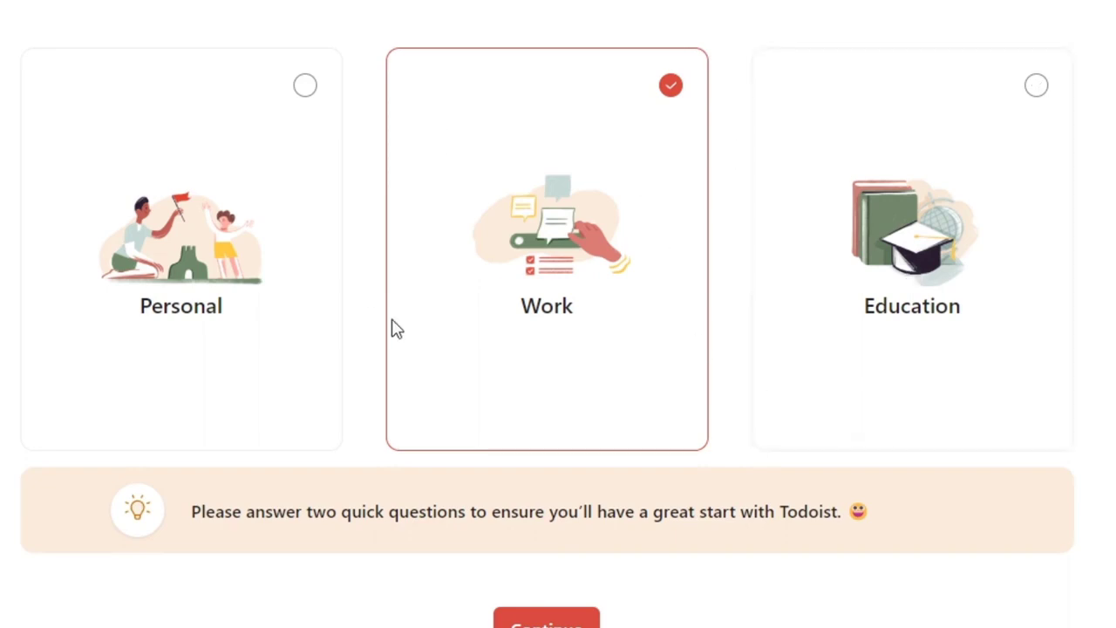
left_click(546, 616)
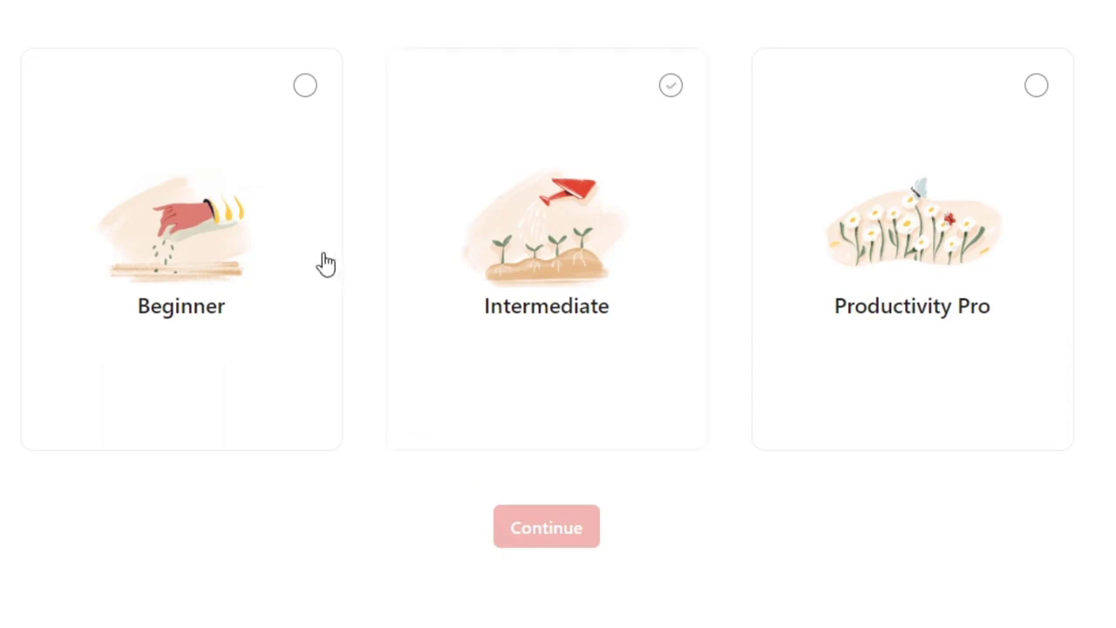
left_click(280, 176)
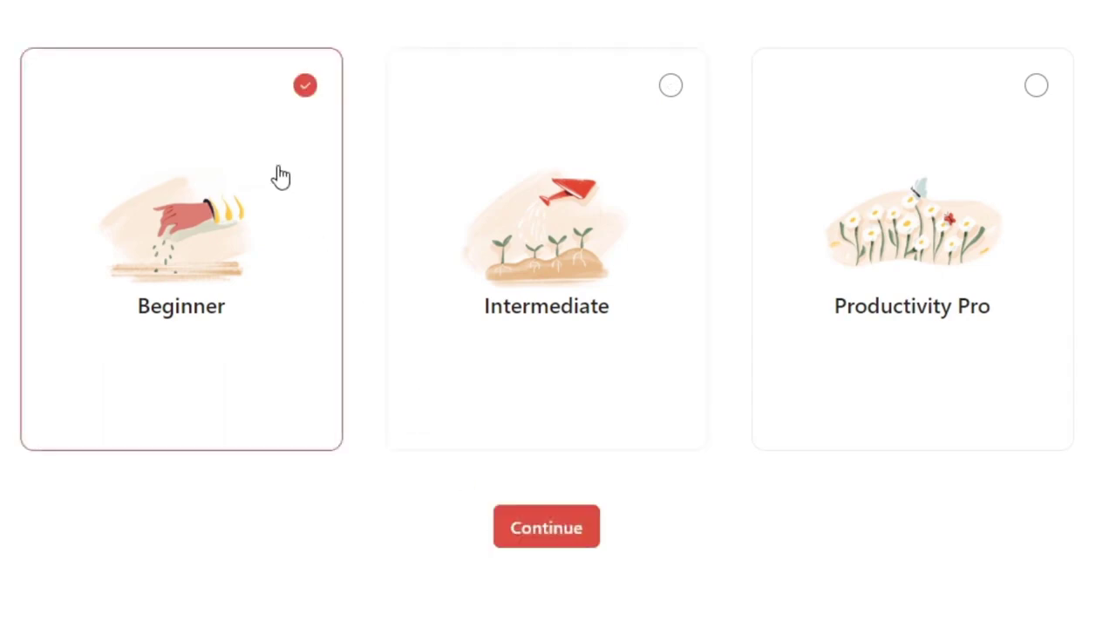
left_click(517, 527)
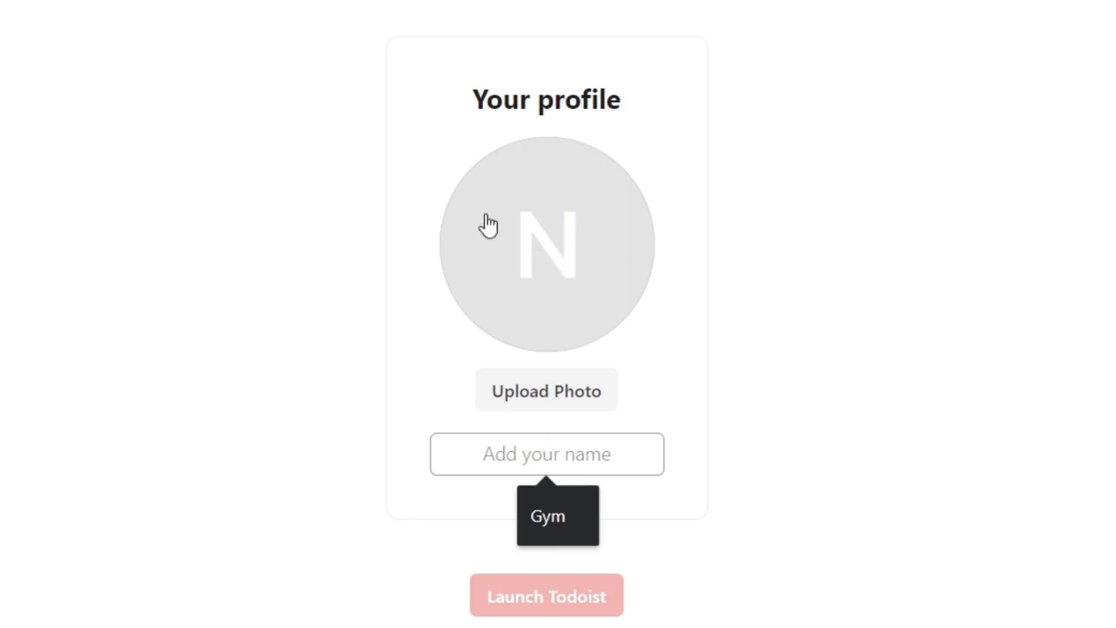
left_click(679, 476)
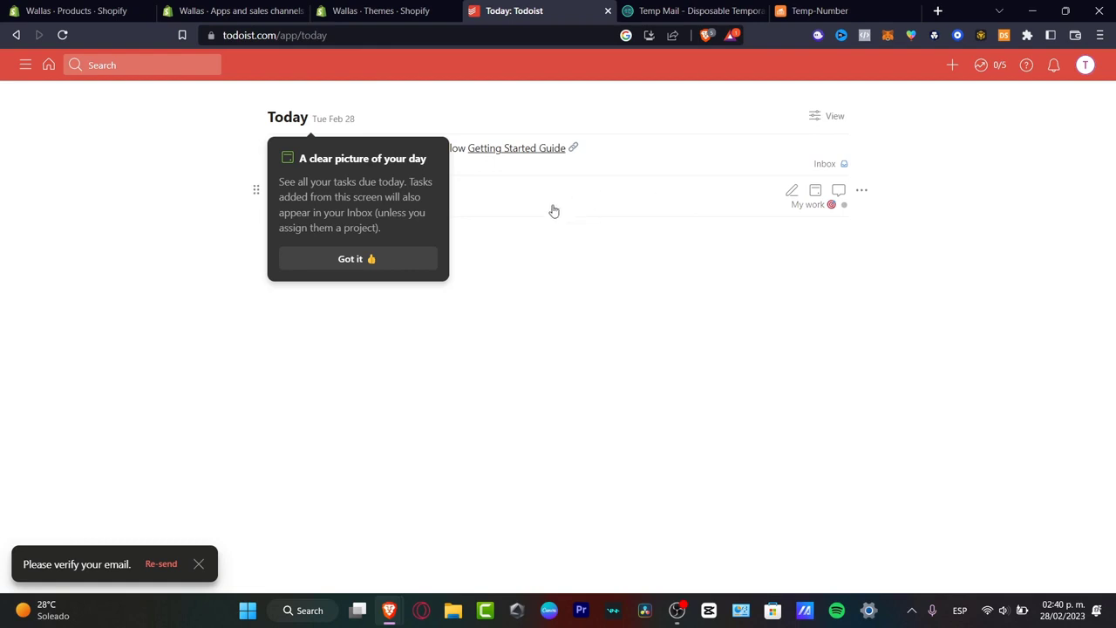
- Dismiss the introductory tips about the Today view and project list, and show the sidebar with the projects
left_click(361, 259)
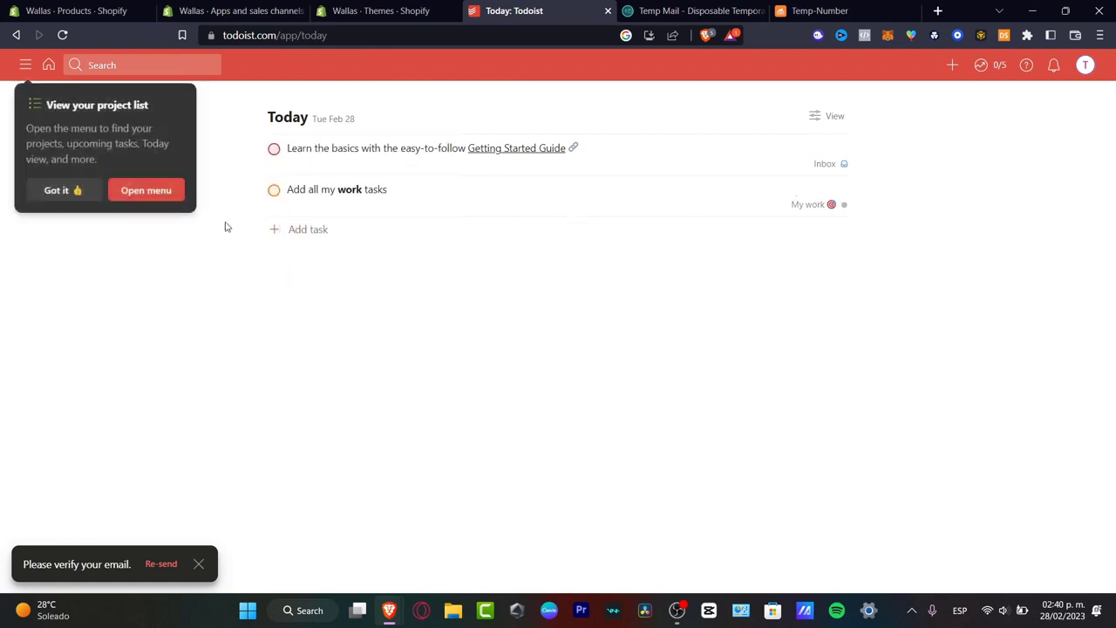
left_click(69, 193)
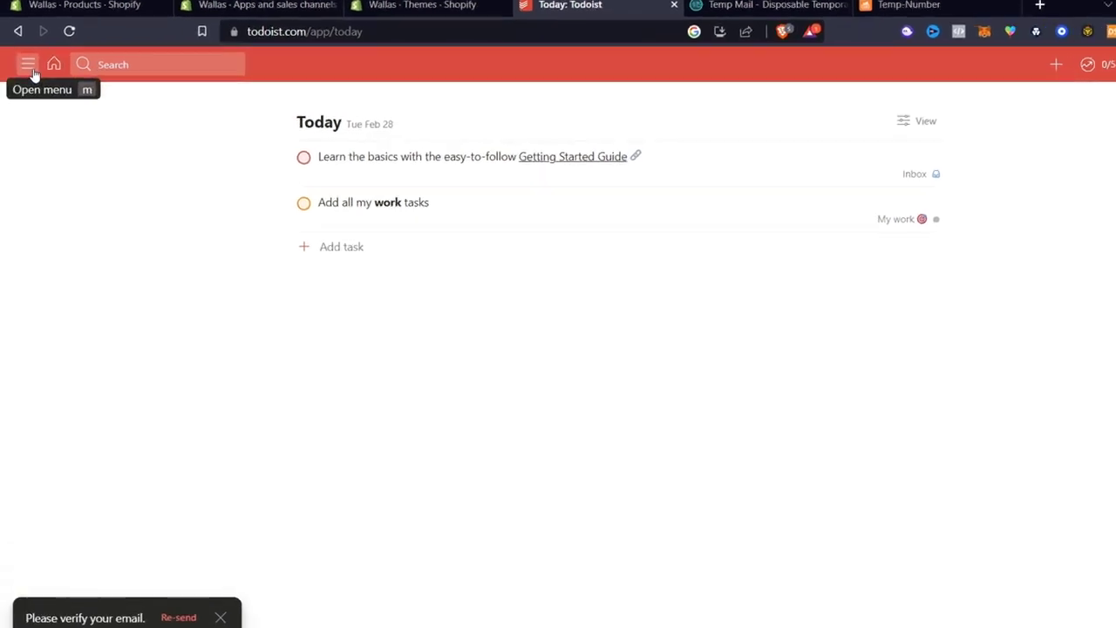
left_click(59, 73)
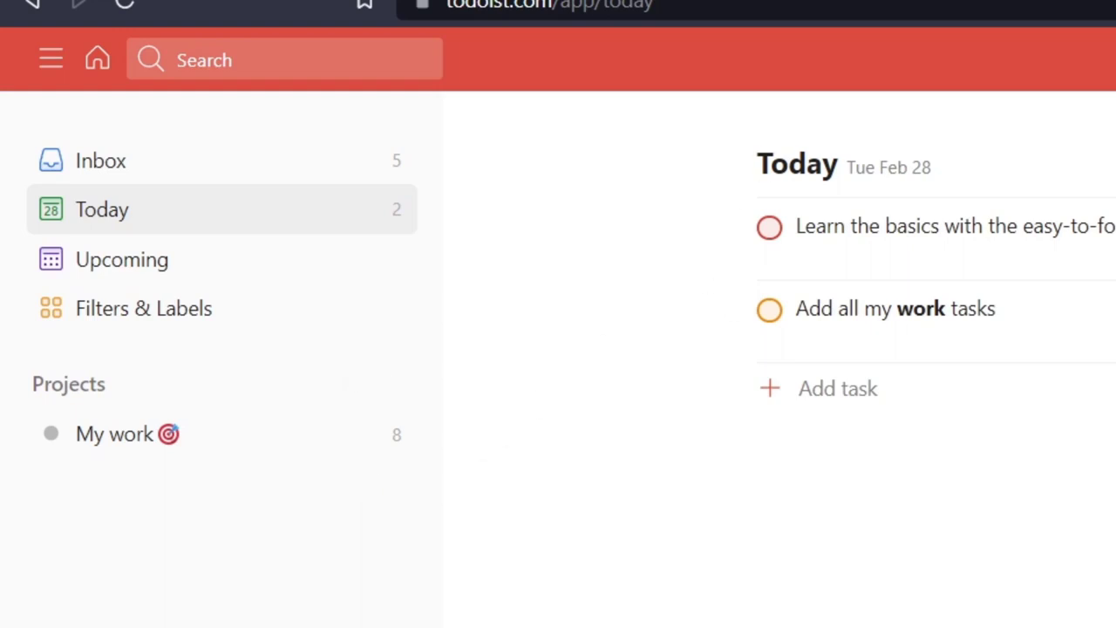
key("q")
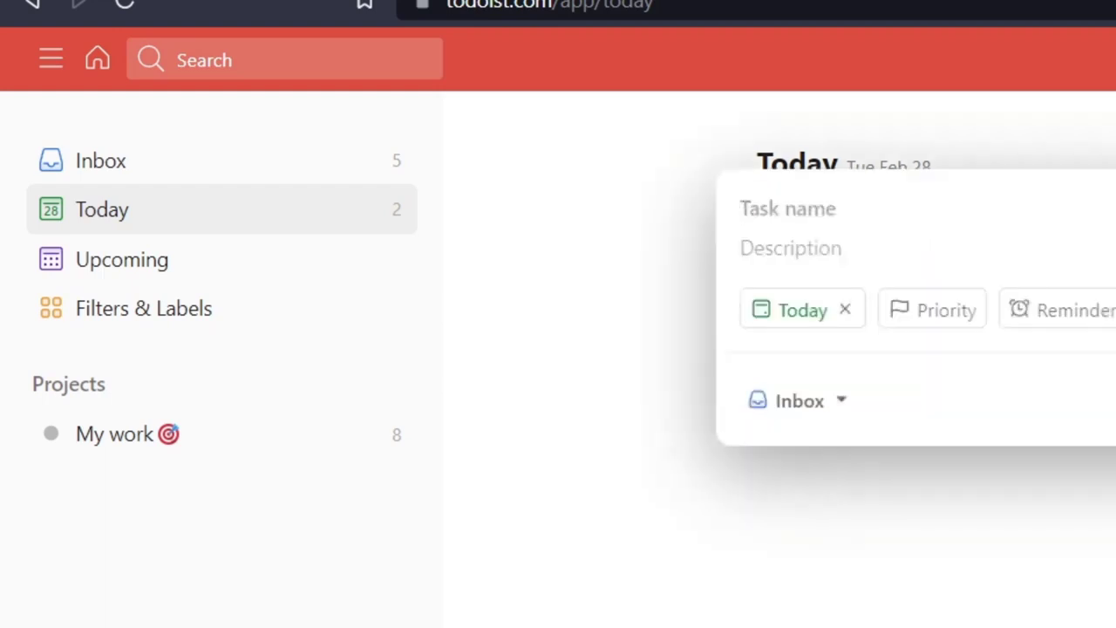
key("Escape")
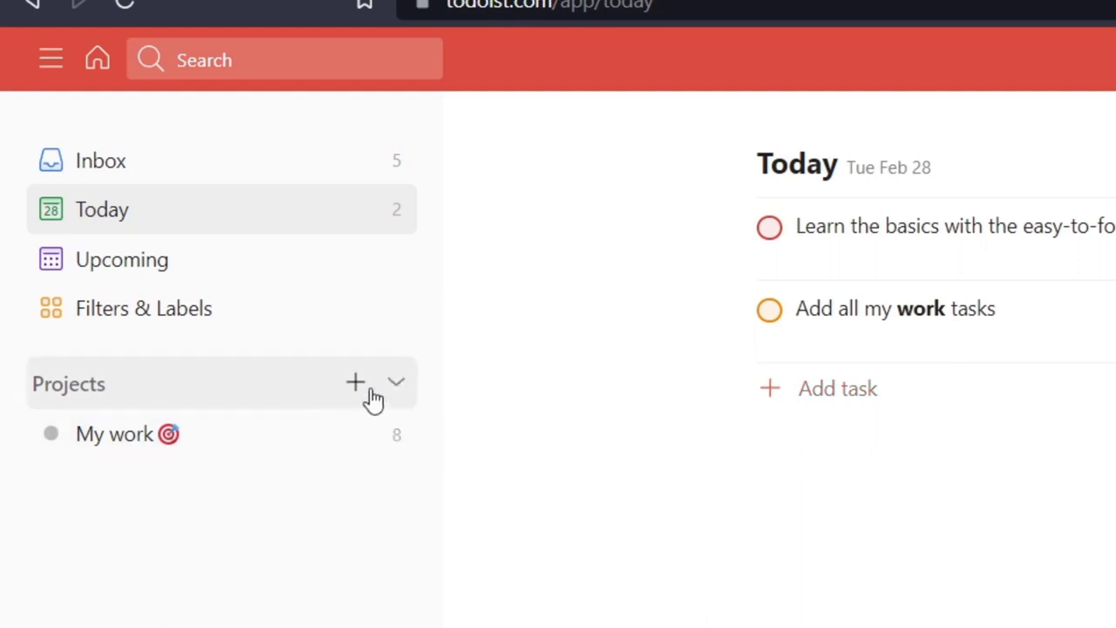
- Start a new project and name it "Facebook Management"
left_click(357, 385)
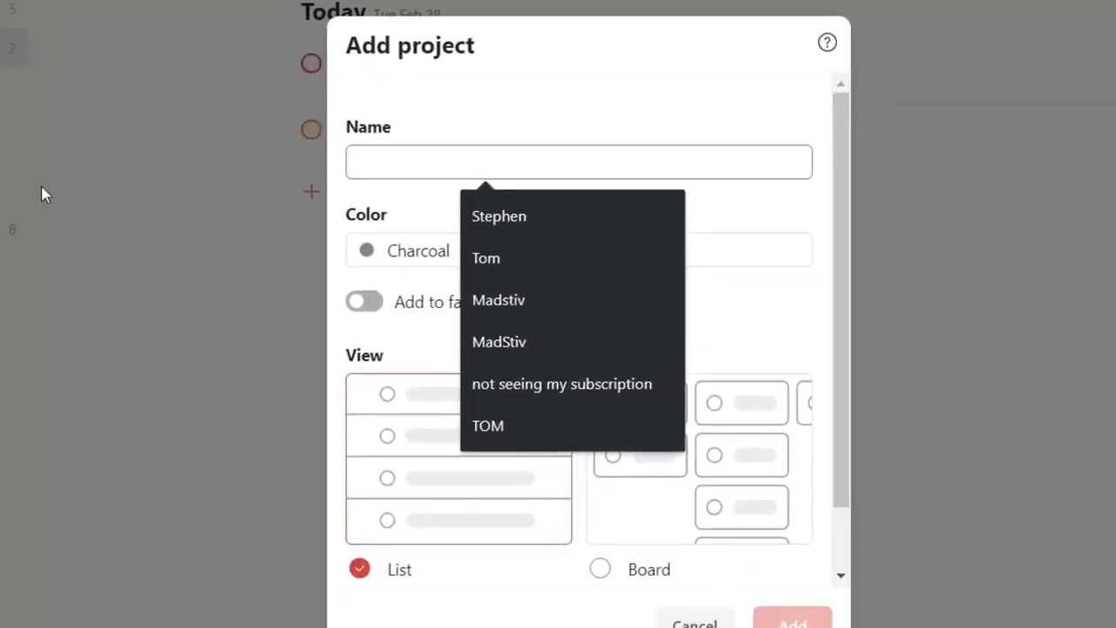
left_click(439, 144)
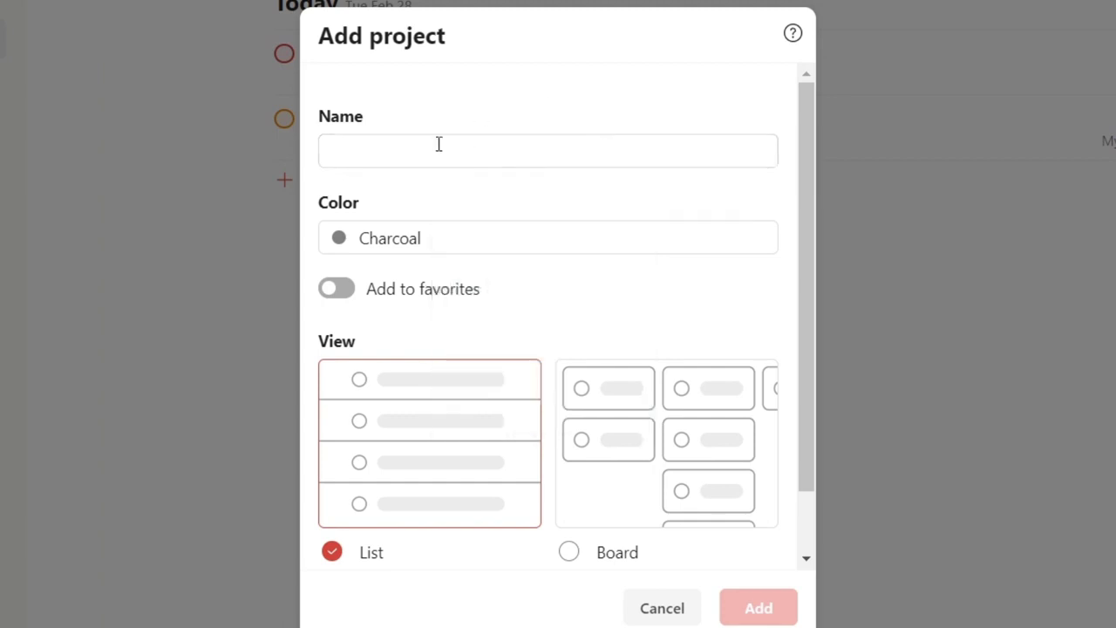
left_click(517, 149)
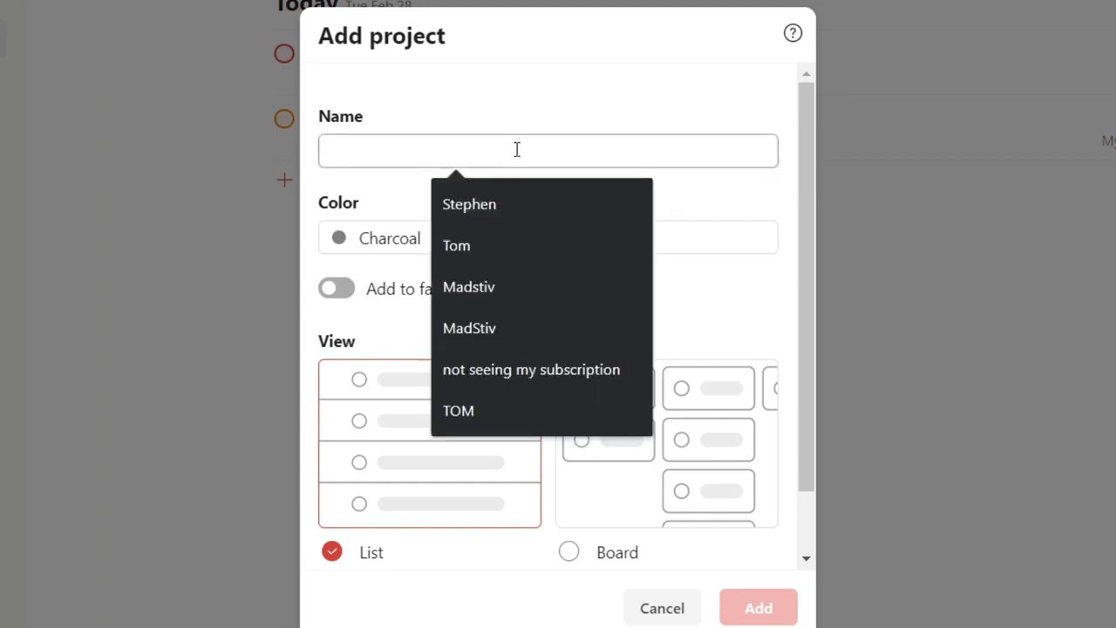
type("Fa")
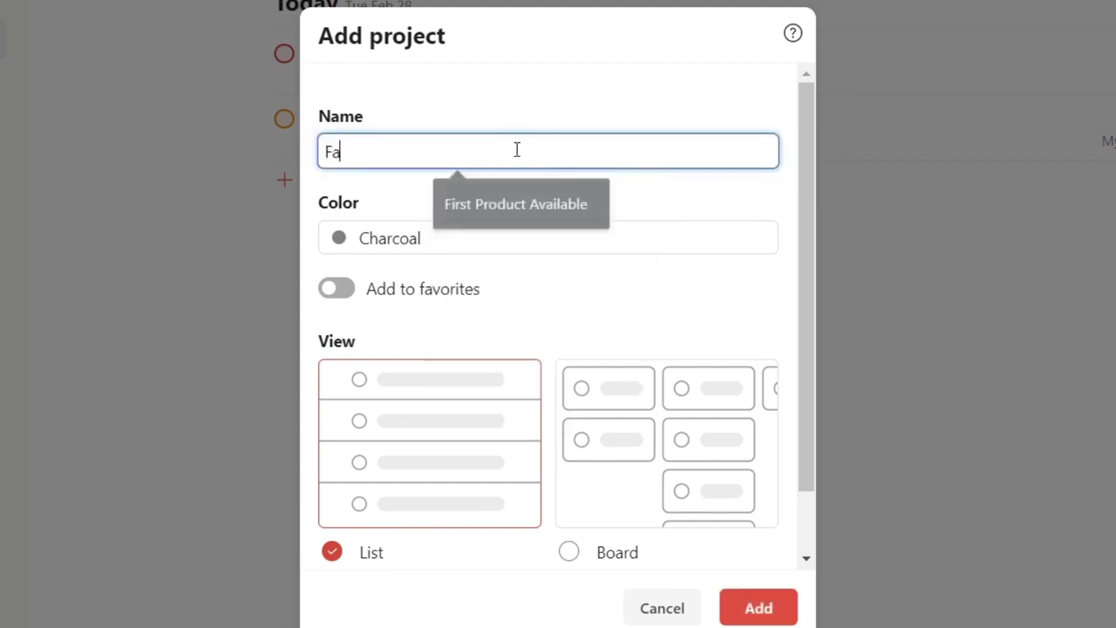
type("cebook Management")
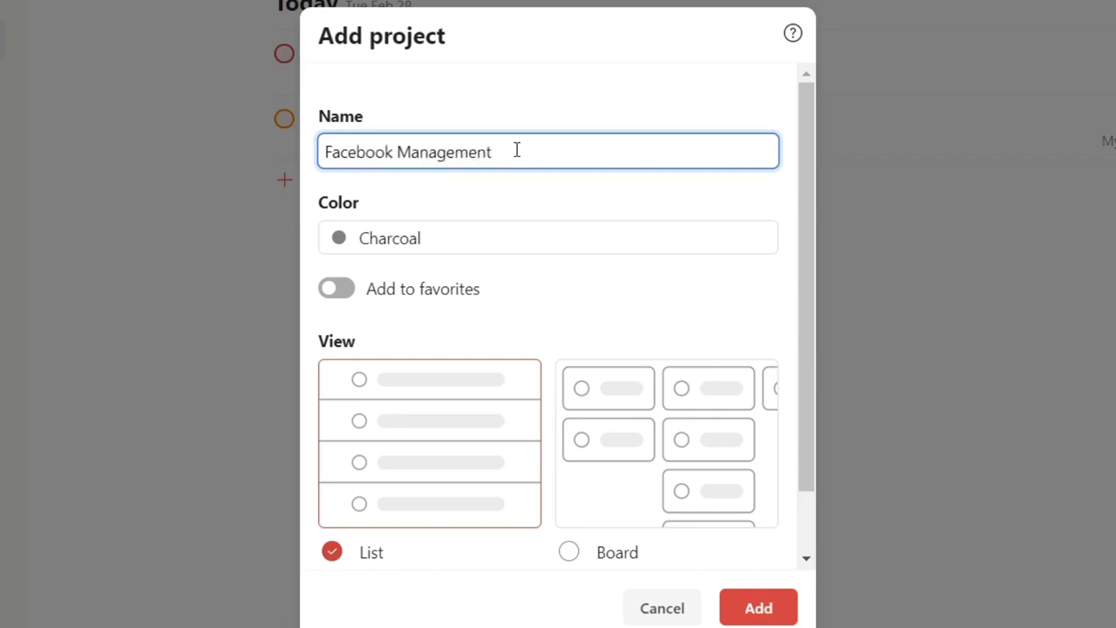
- Add the project with the Sky Blue color, favorites enabled and the Board view, and dismiss the inbox tip
left_click(453, 246)
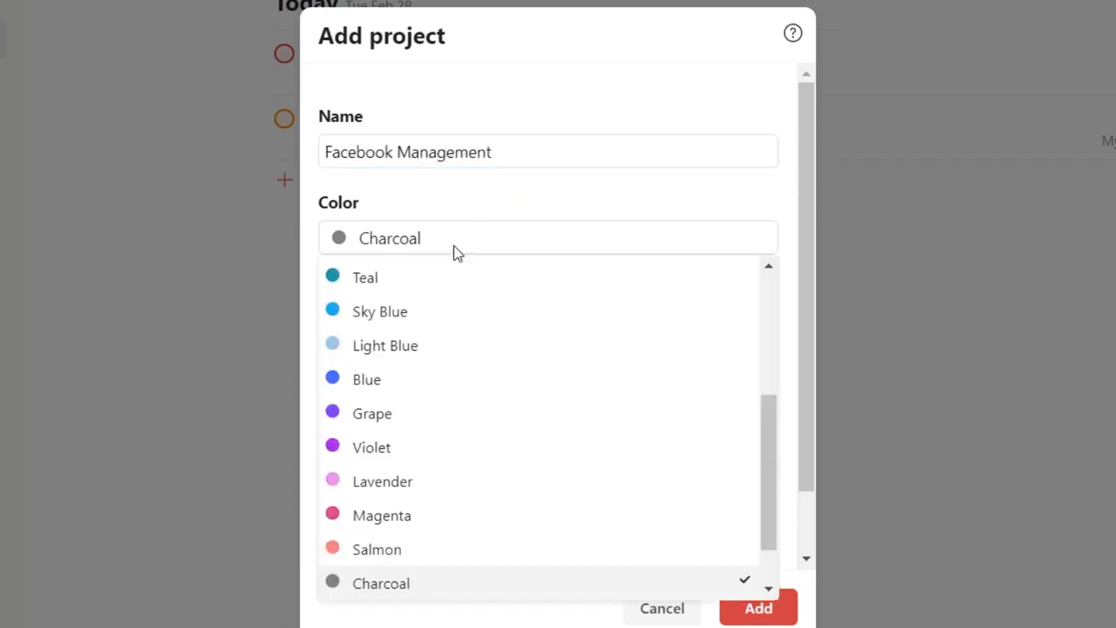
left_click(402, 316)
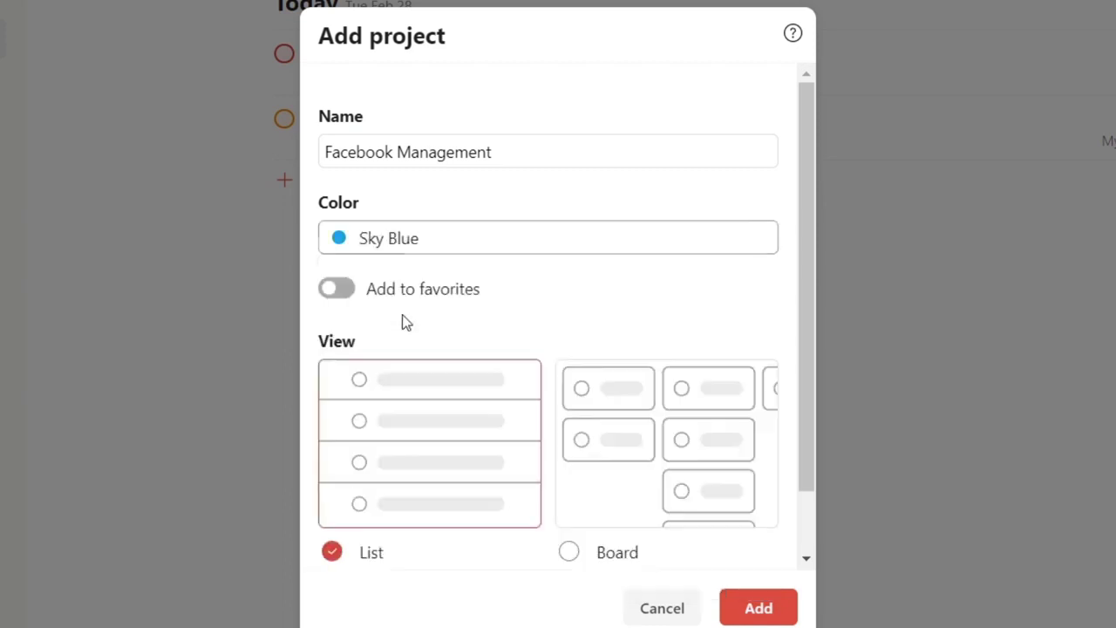
left_click(340, 292)
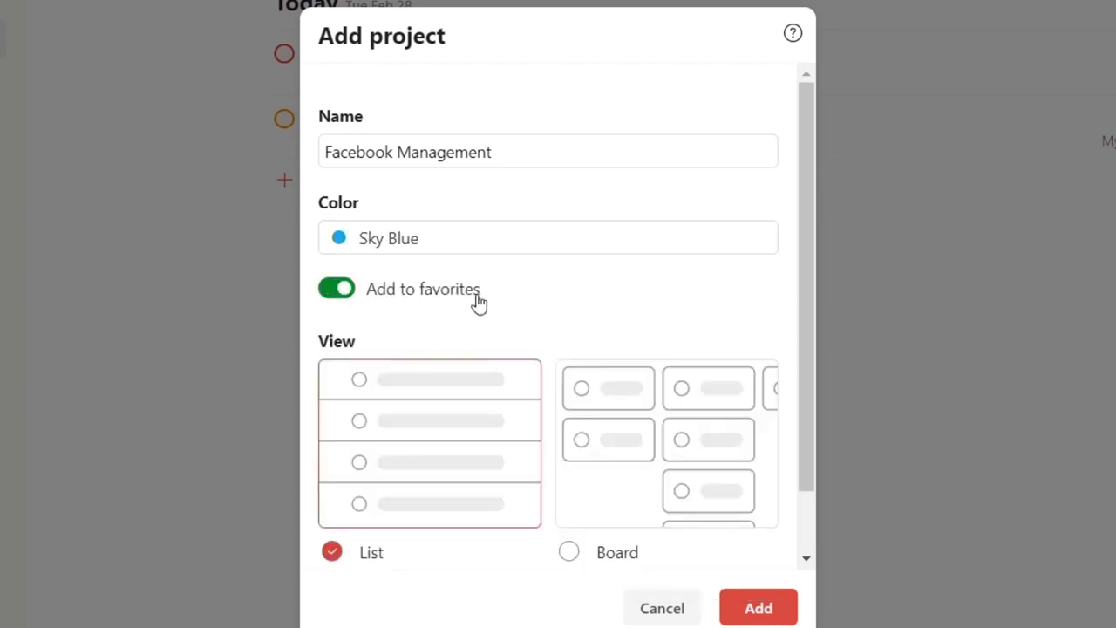
scroll(520, 303, "down", 2)
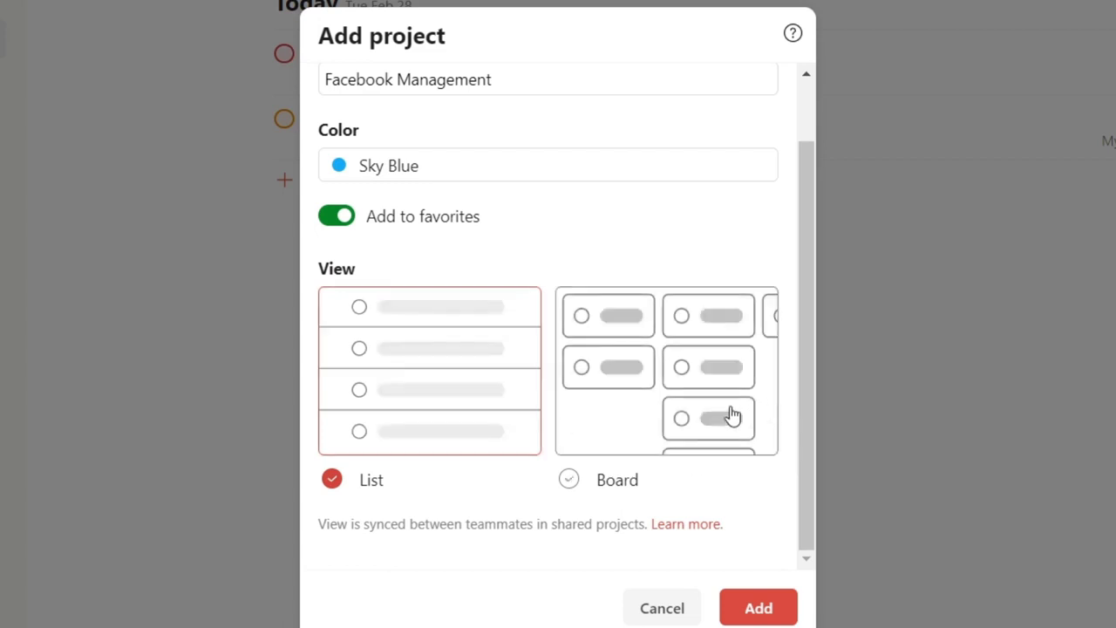
left_click(621, 469)
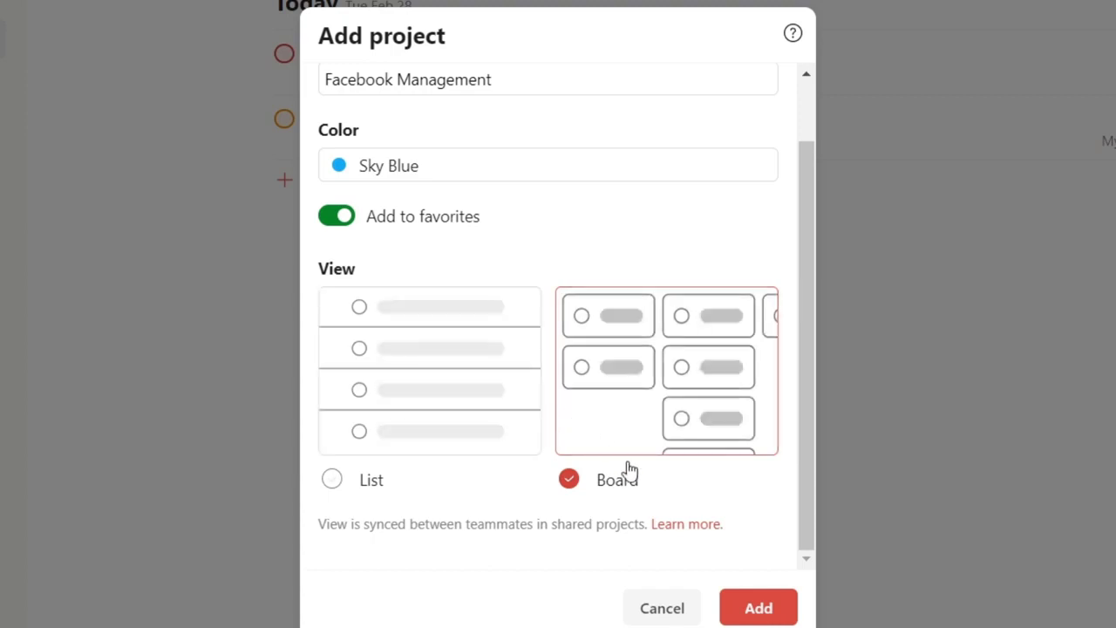
left_click(773, 604)
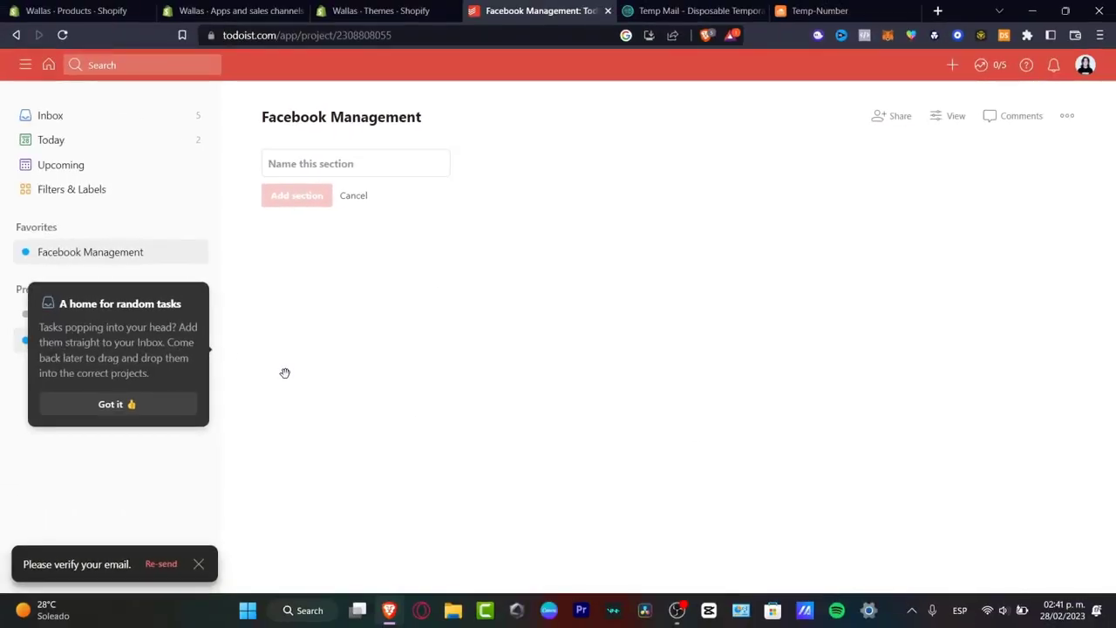
left_click(187, 407)
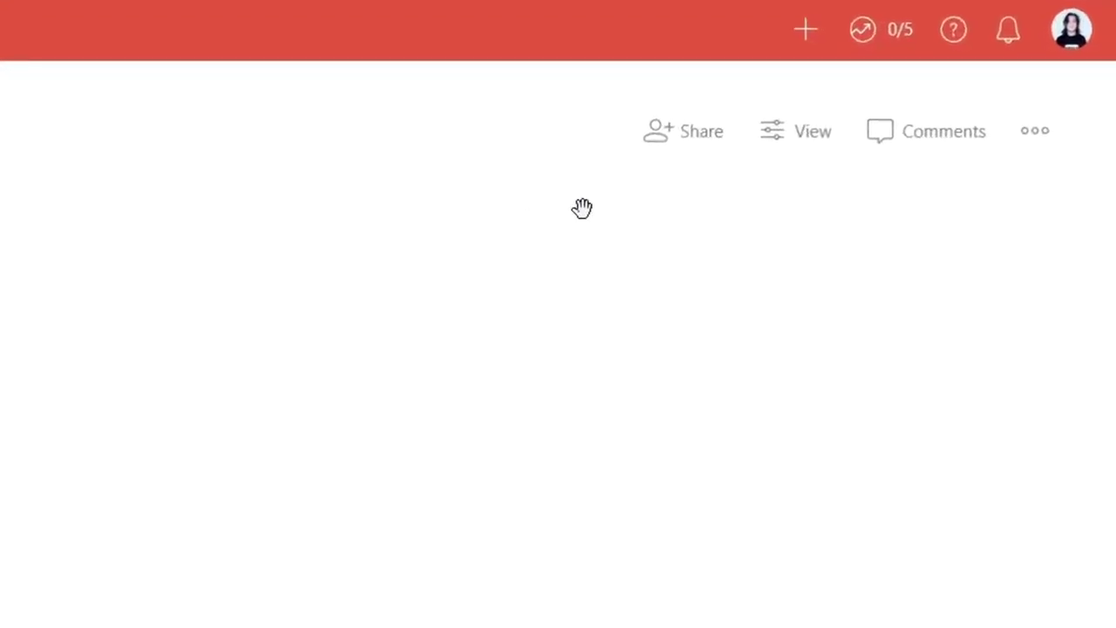
- Start a task in the Facebook Management project named "Record a video for Facebook Reels" with the description "type what this is about"
left_click(807, 34)
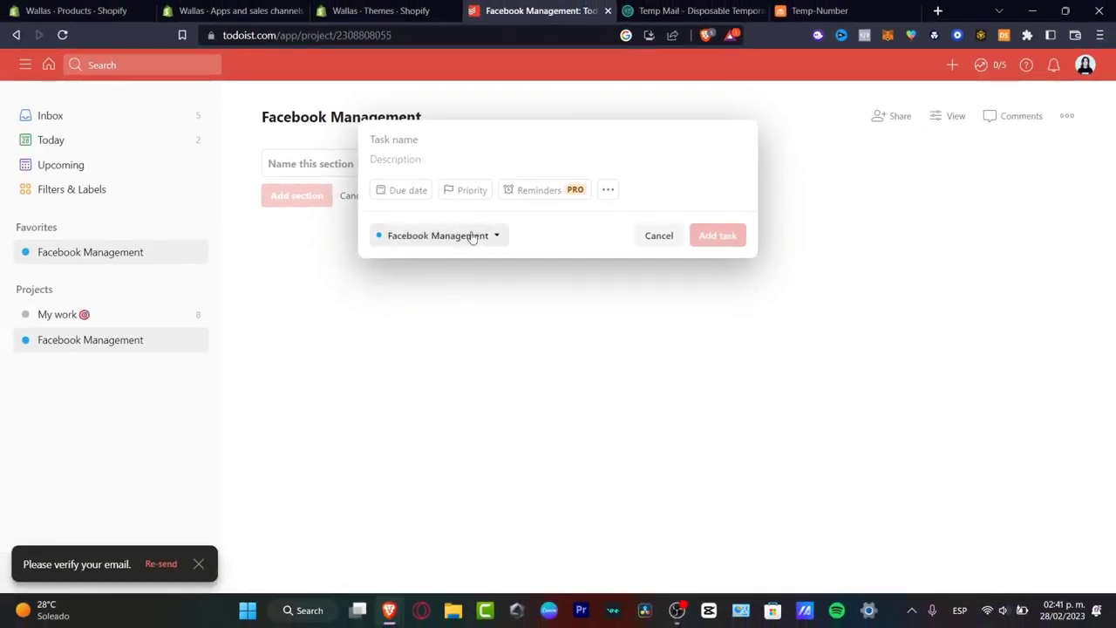
left_click(484, 239)
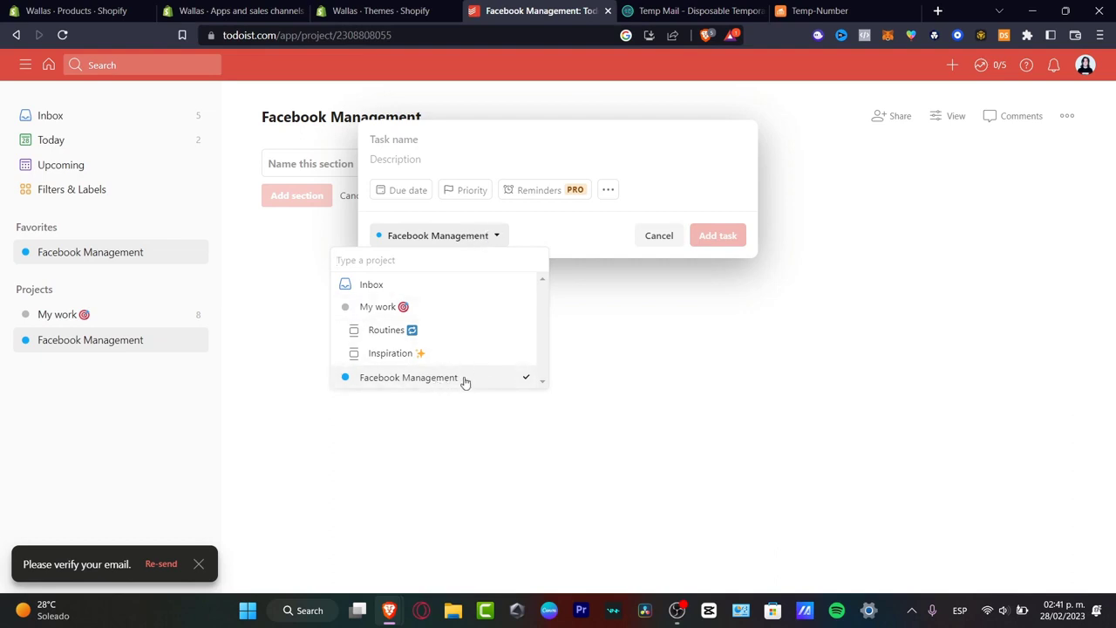
left_click(417, 142)
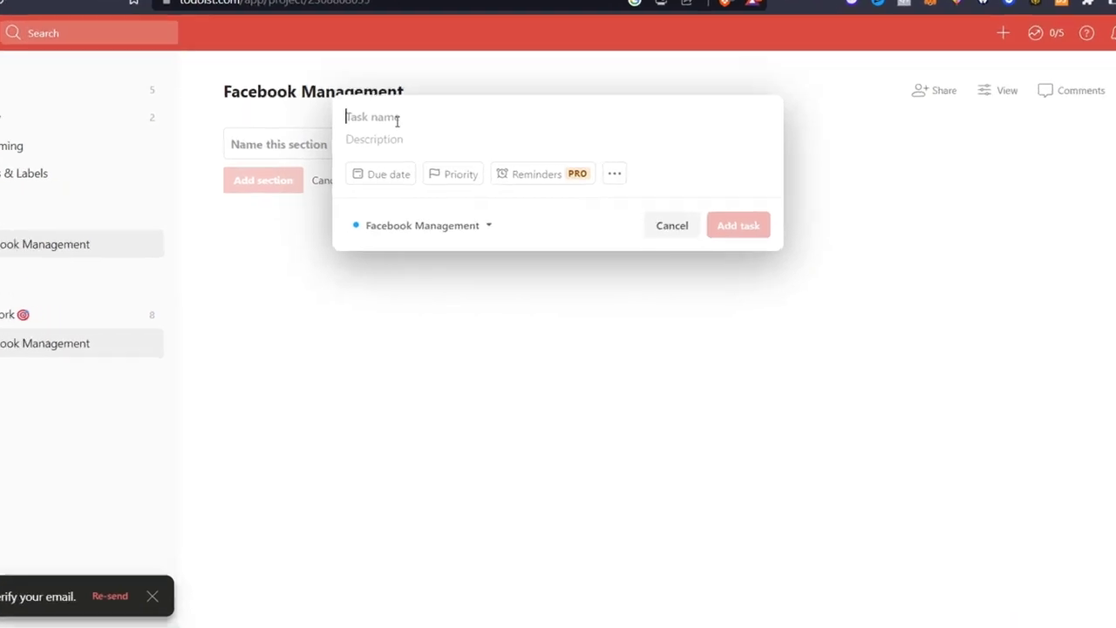
type("Record i")
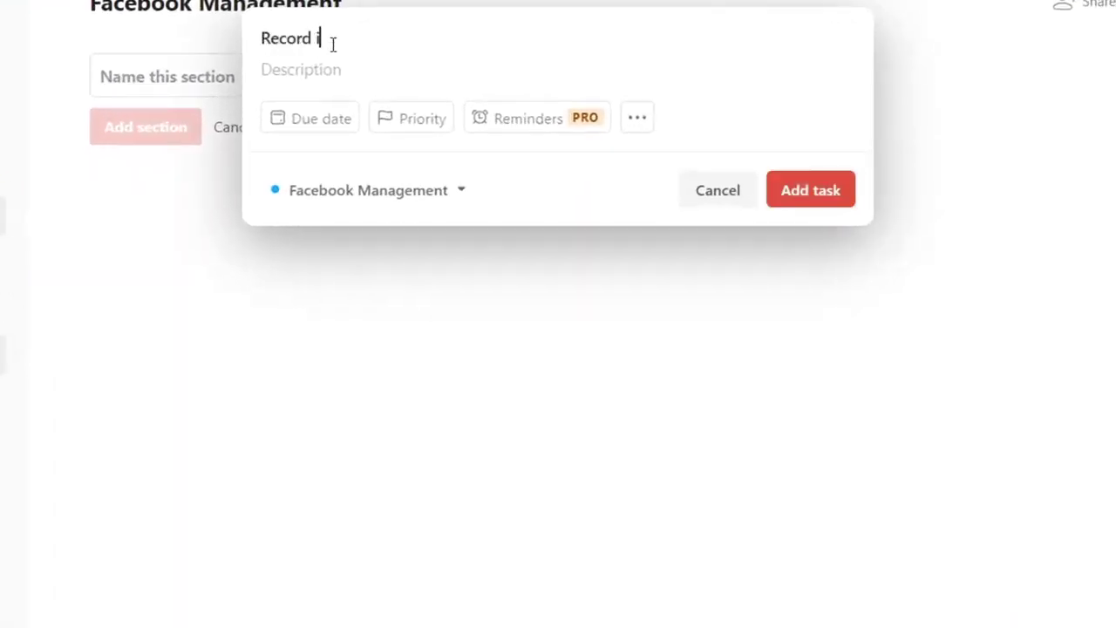
key("BackSpace")
type("a video for Facebook ")
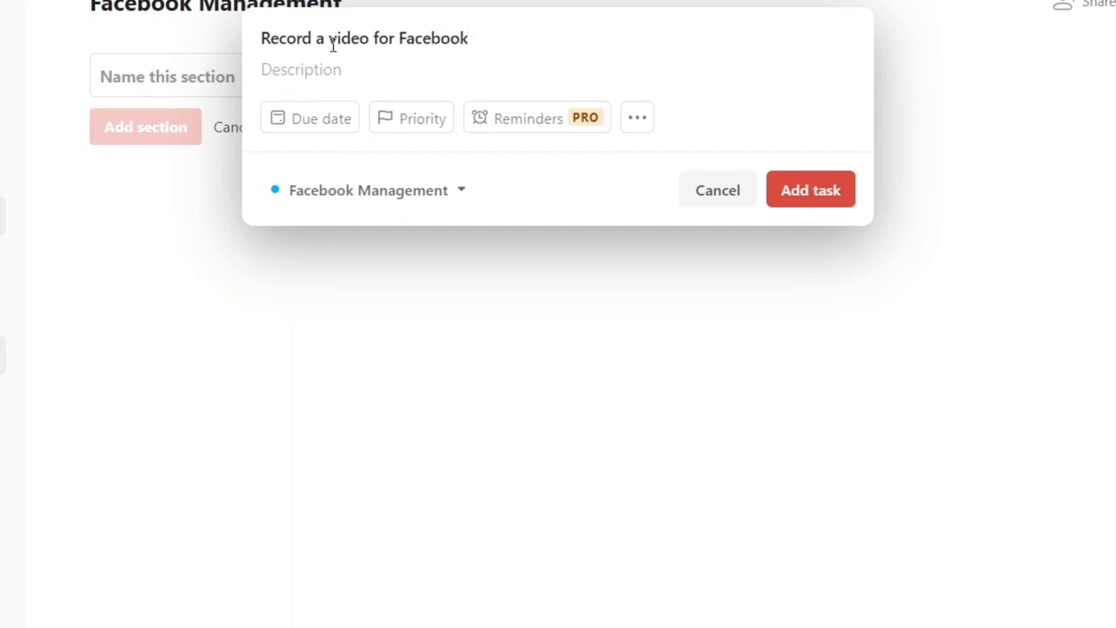
type("Reels")
left_click(354, 71)
type("type w")
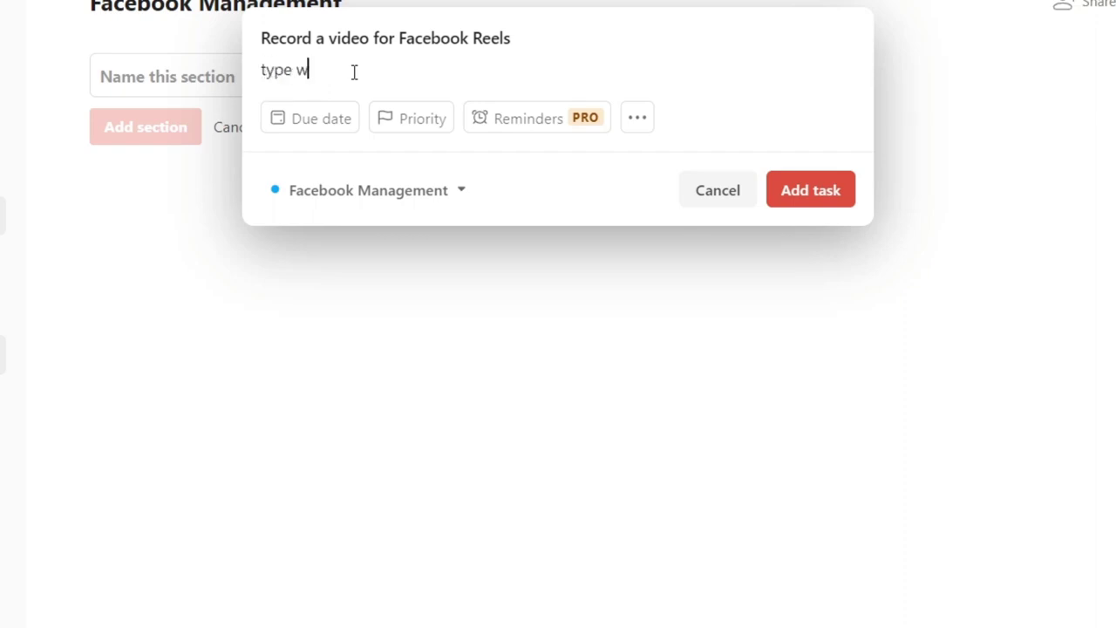
type("hat this is about")
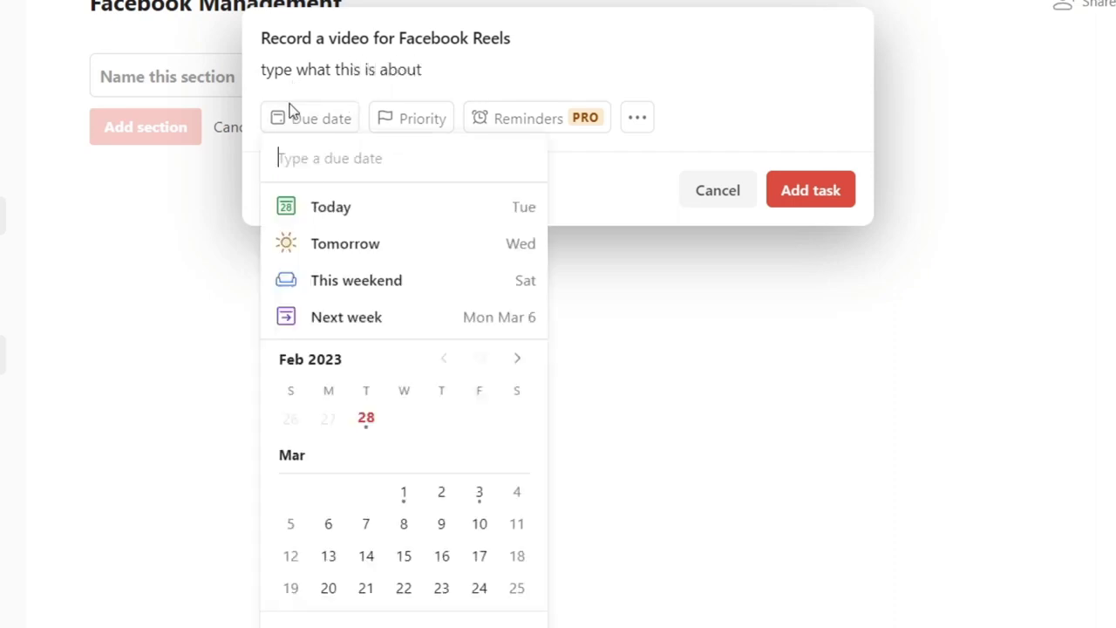
- Set the new task's due date to Tomorrow and its priority to Priority 1
left_click(374, 243)
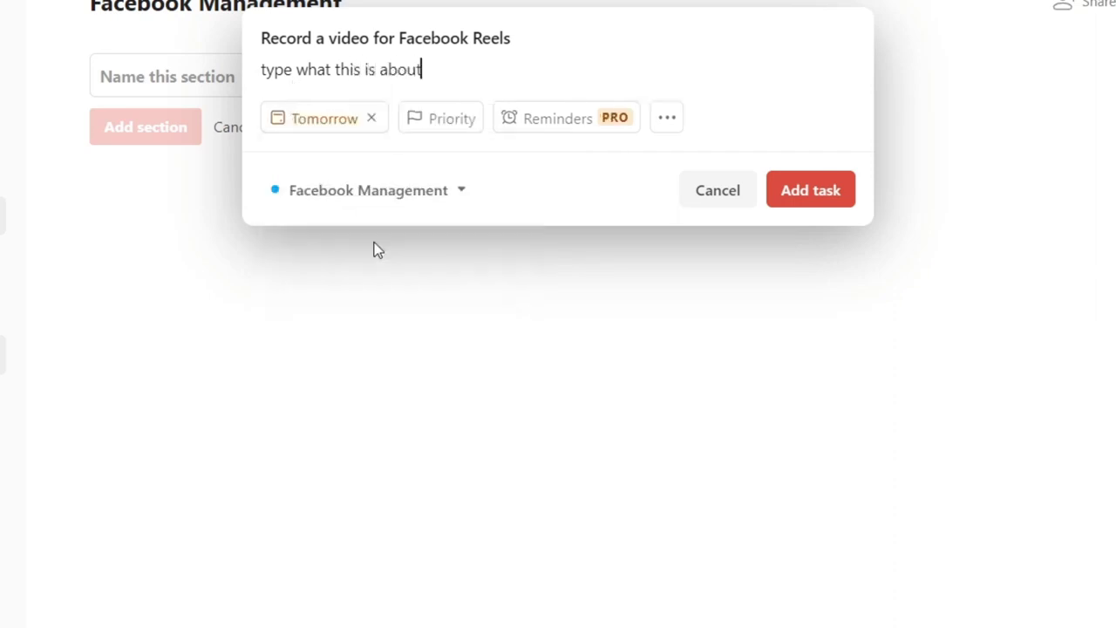
left_click(427, 132)
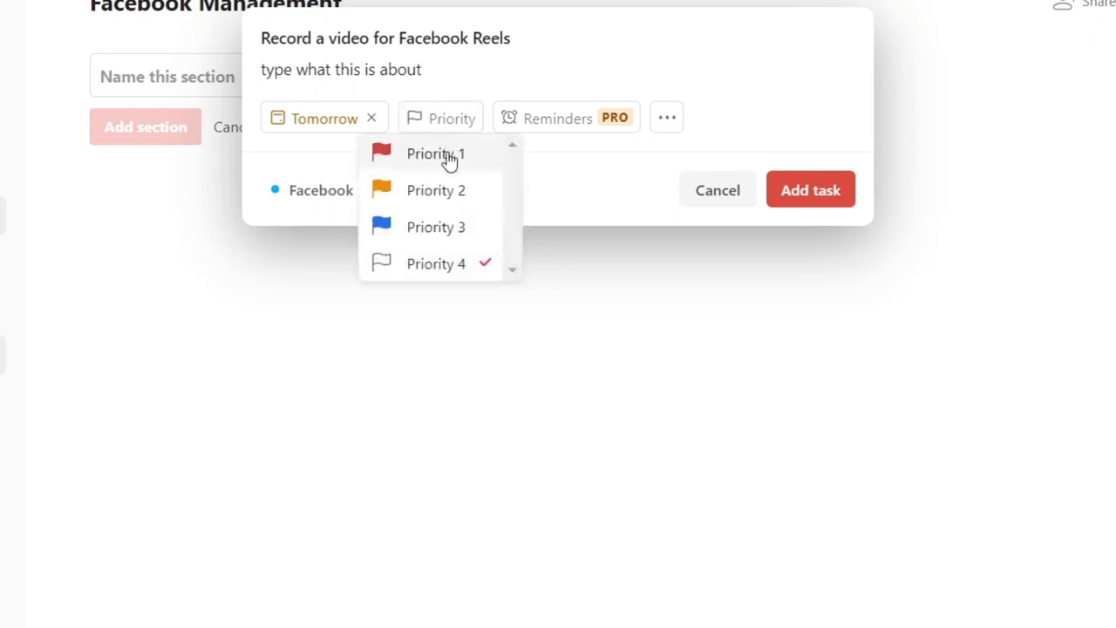
left_click(448, 161)
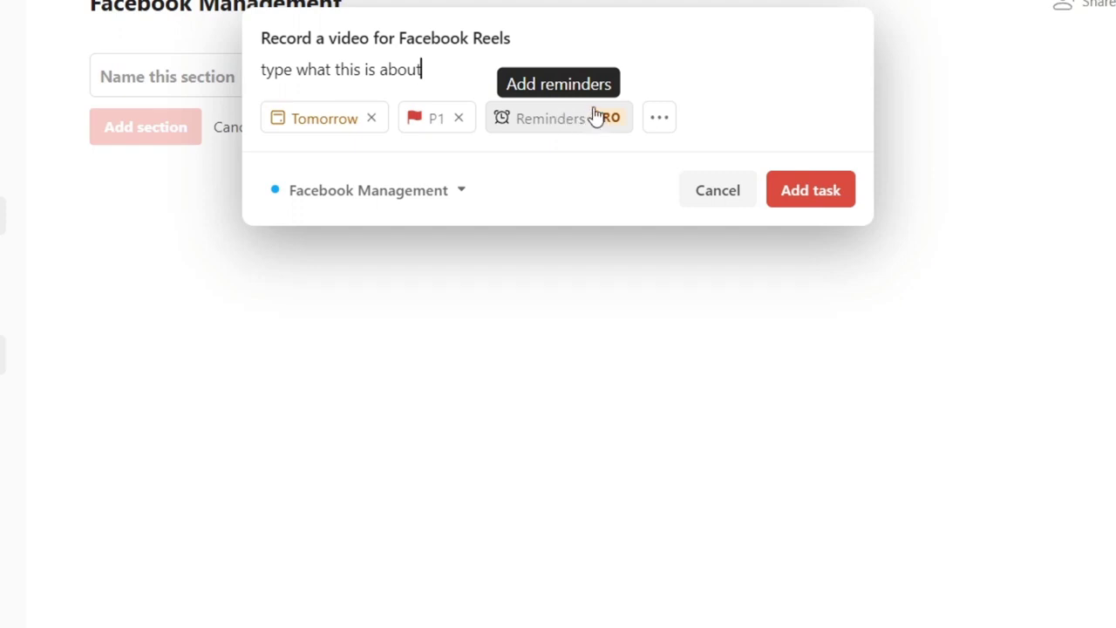
- Create a "Facebook" label for the task and add the task to the project
left_click(656, 122)
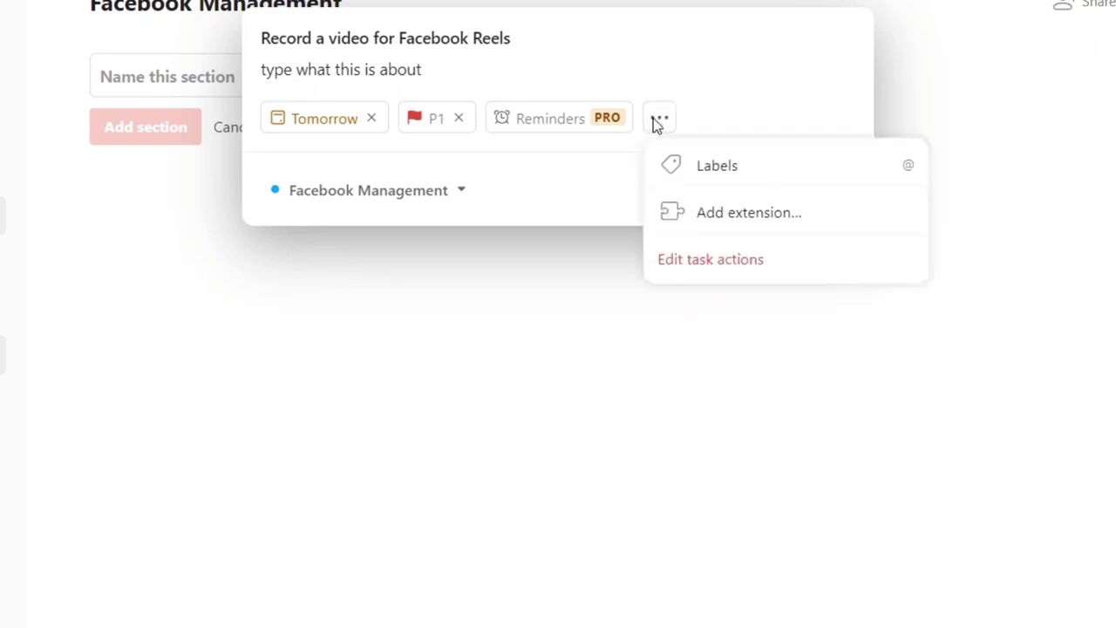
left_click(737, 182)
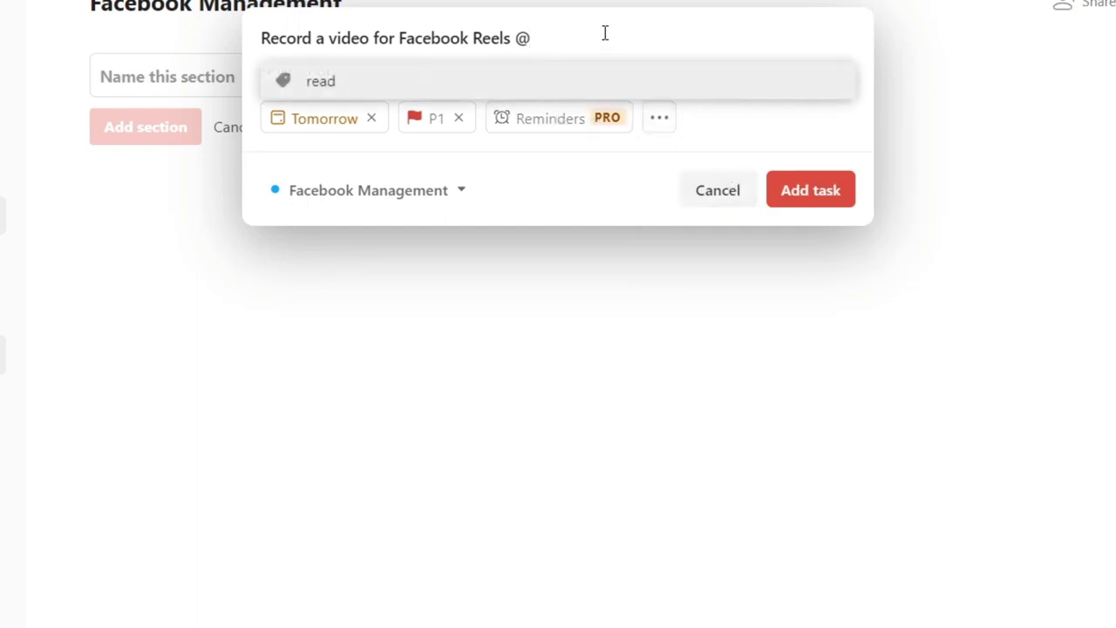
type("Faceboo")
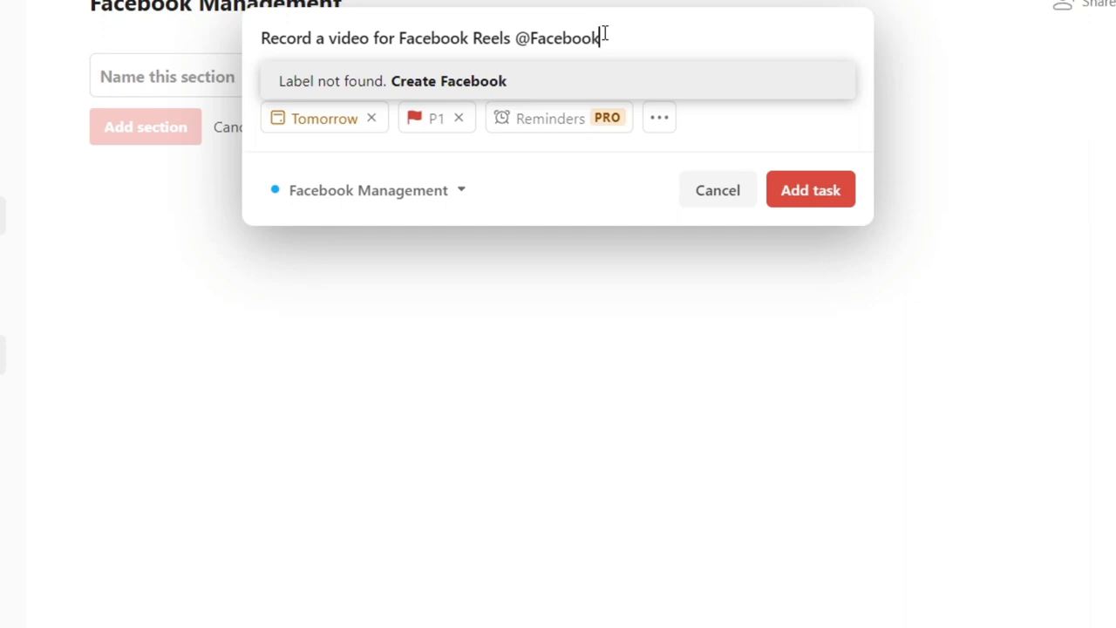
type("k")
left_click(629, 86)
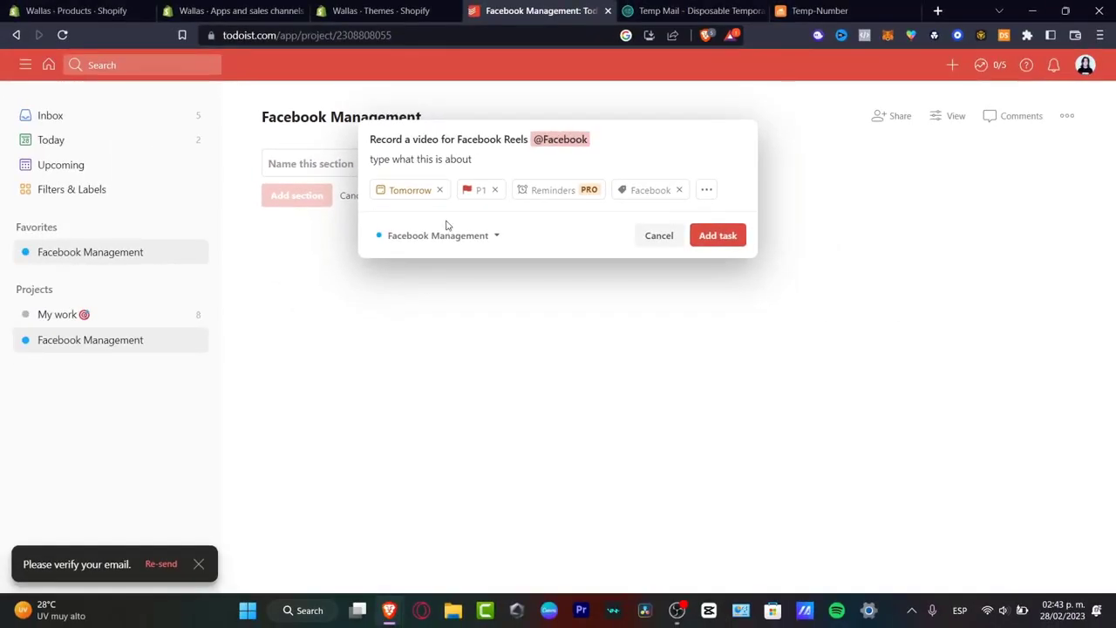
left_click(715, 236)
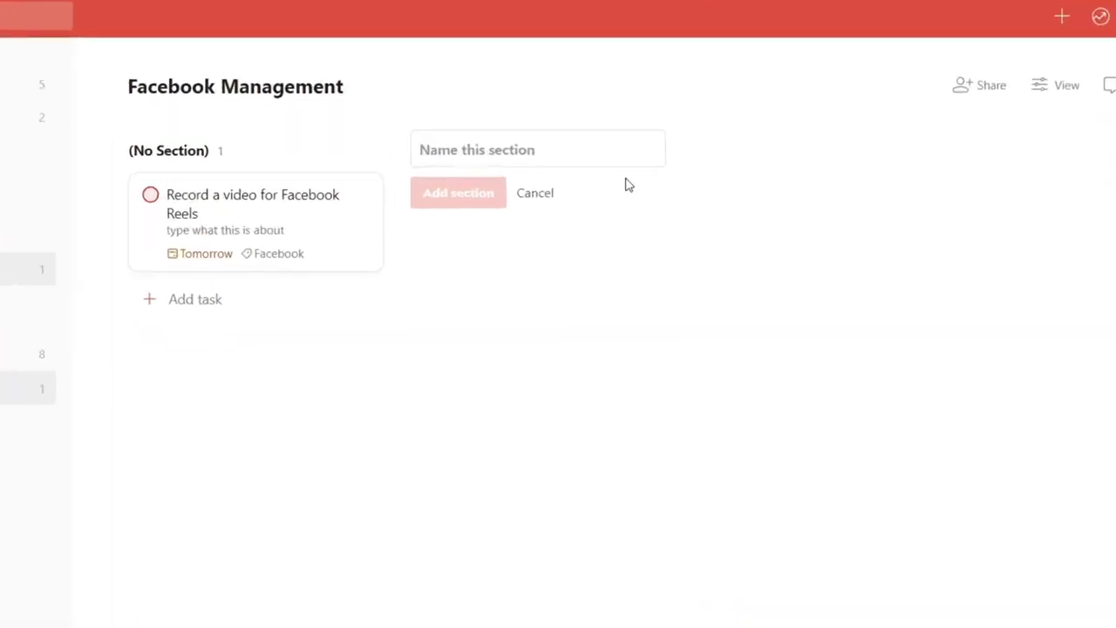
- Add two board sections named "Recording" and "Recorded" to the Facebook Management project
left_click(503, 140)
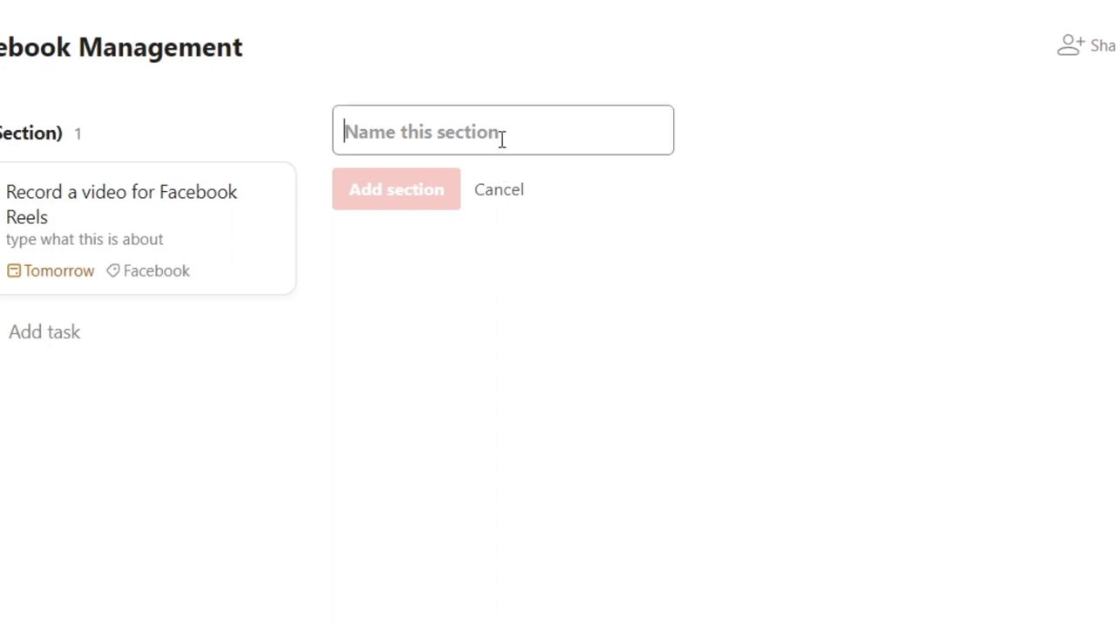
type("Recording")
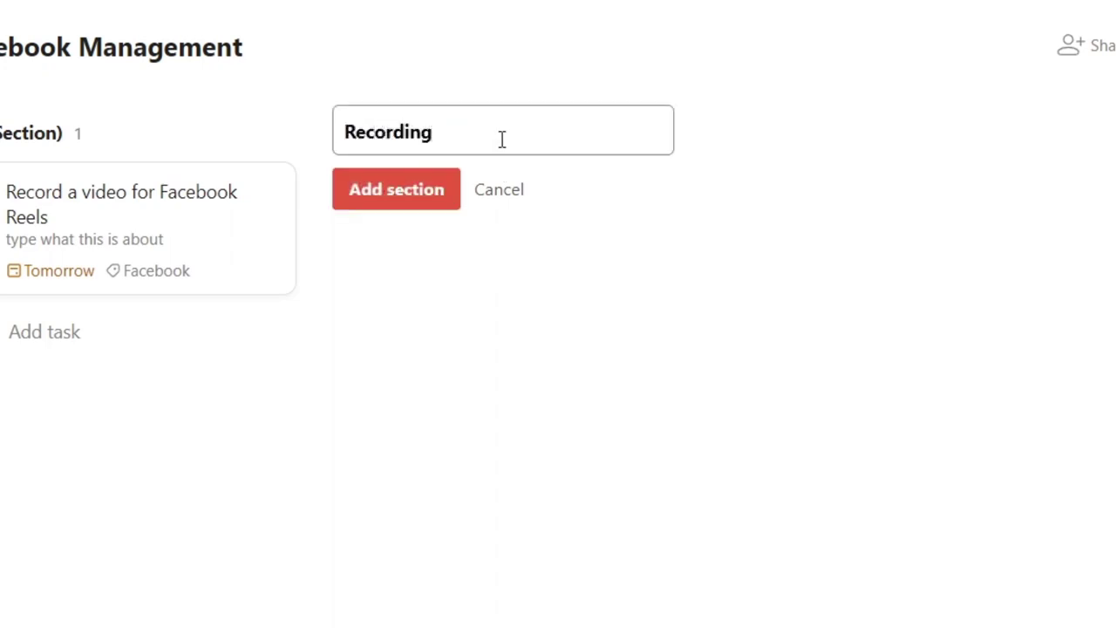
left_click(407, 200)
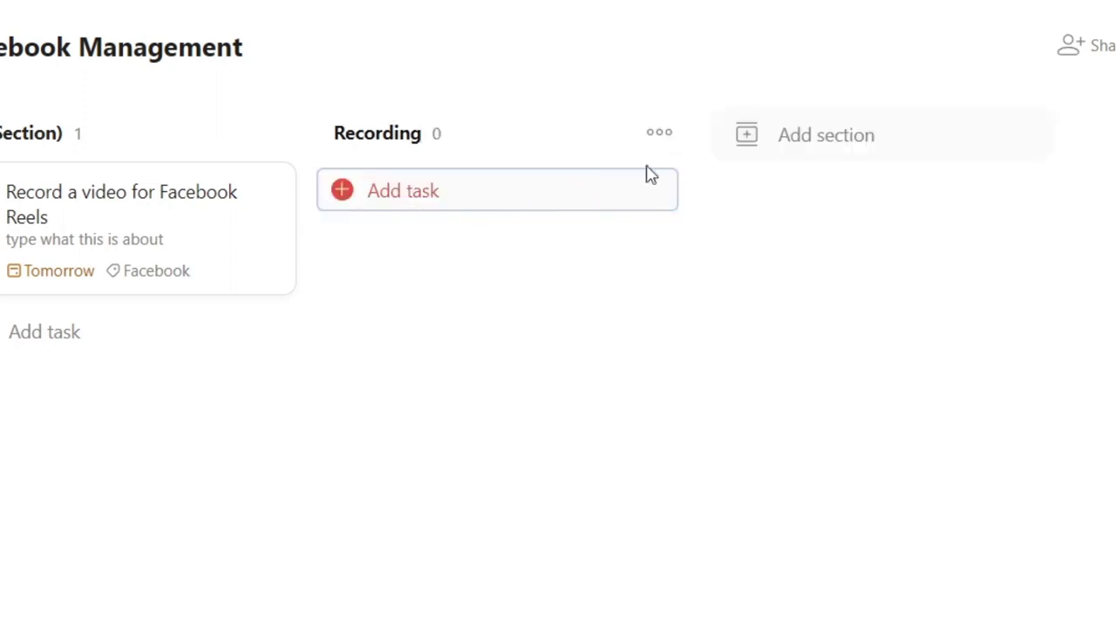
left_click(853, 145)
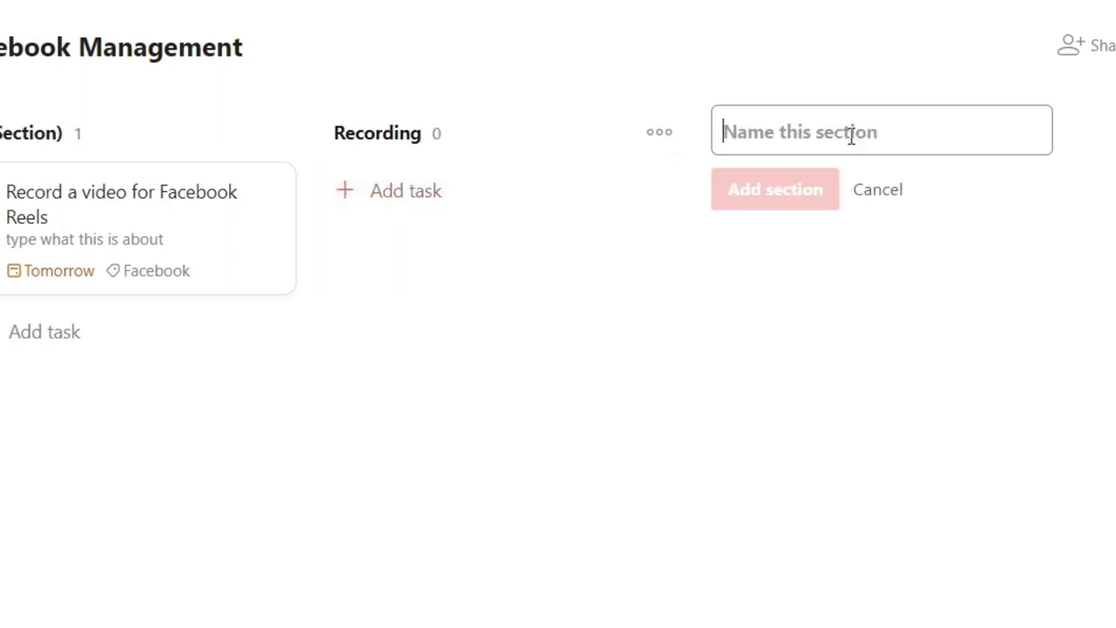
type("Record")
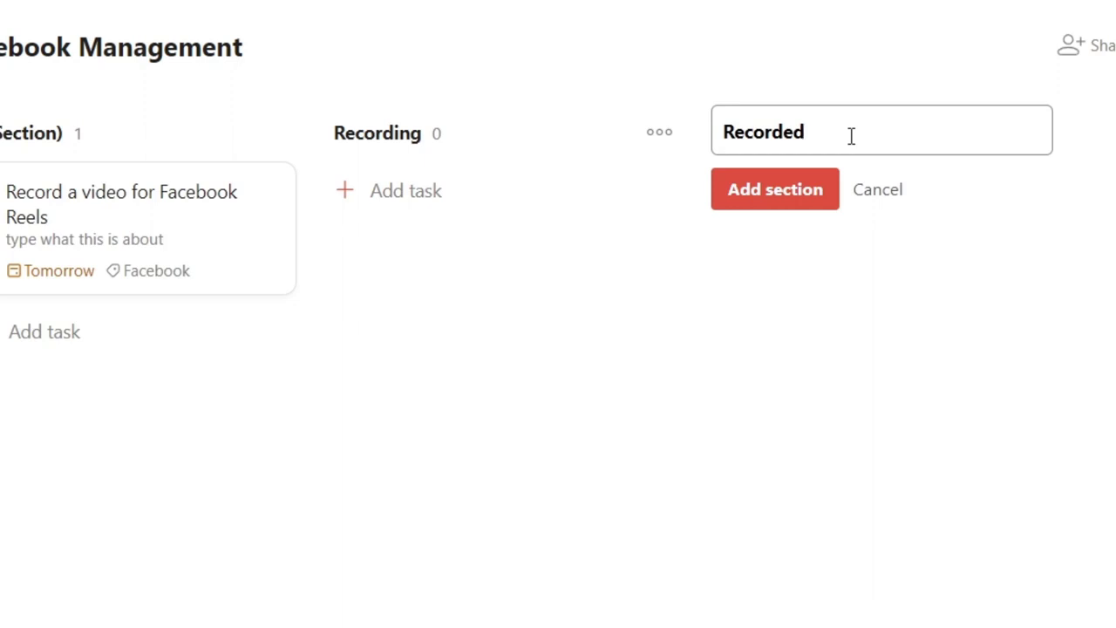
type("ed")
left_click(820, 198)
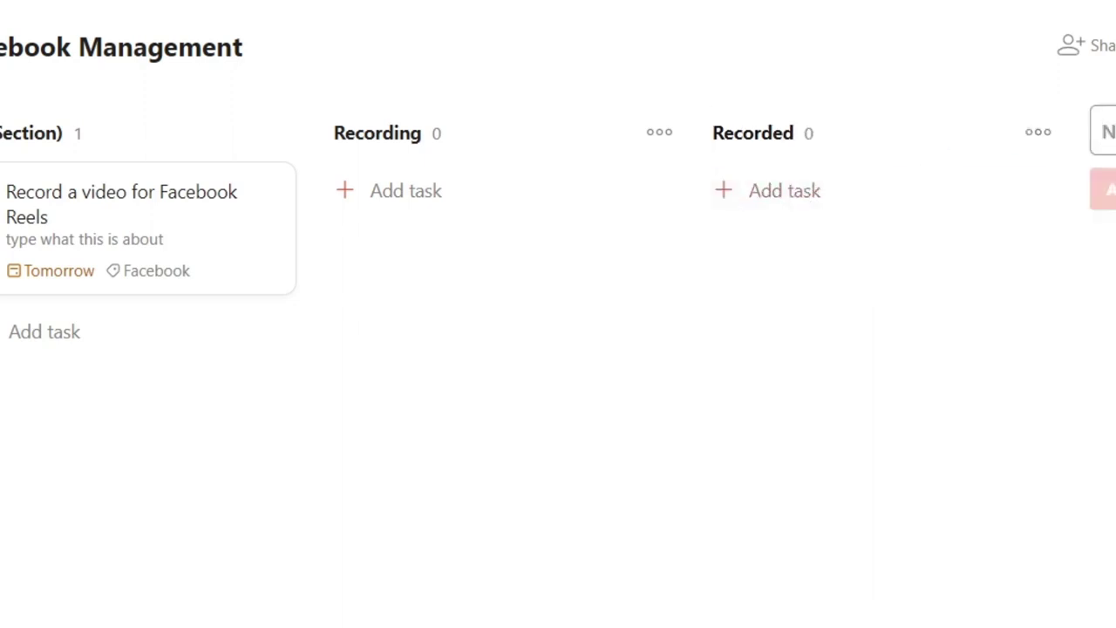
- Add two more board sections named "Posted" and "Scheduled" after the Recorded section
type("Posted")
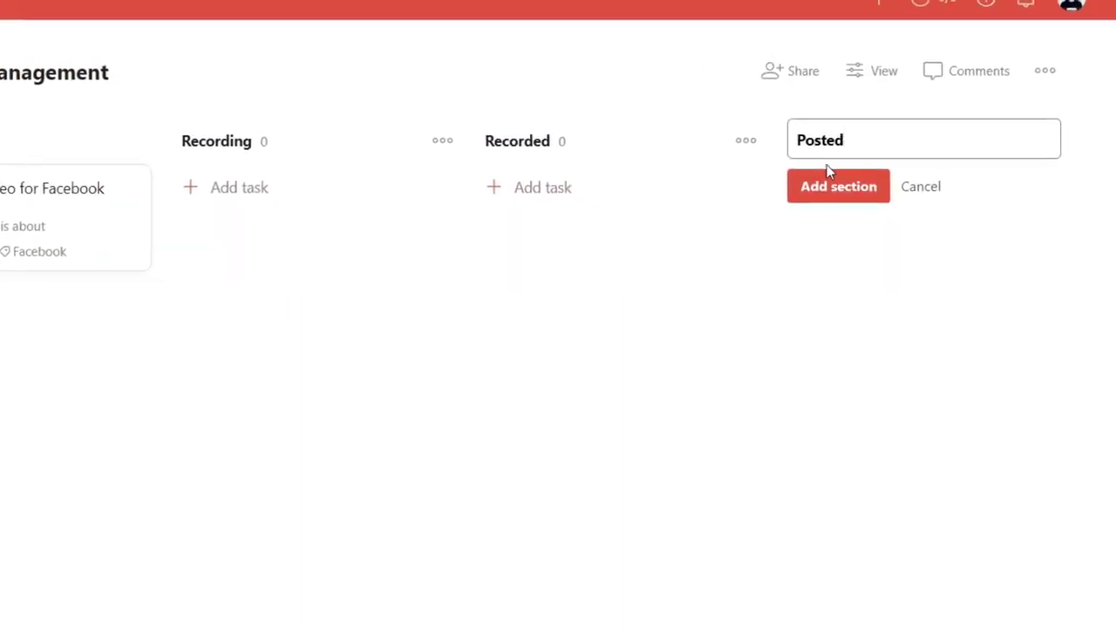
left_click(830, 179)
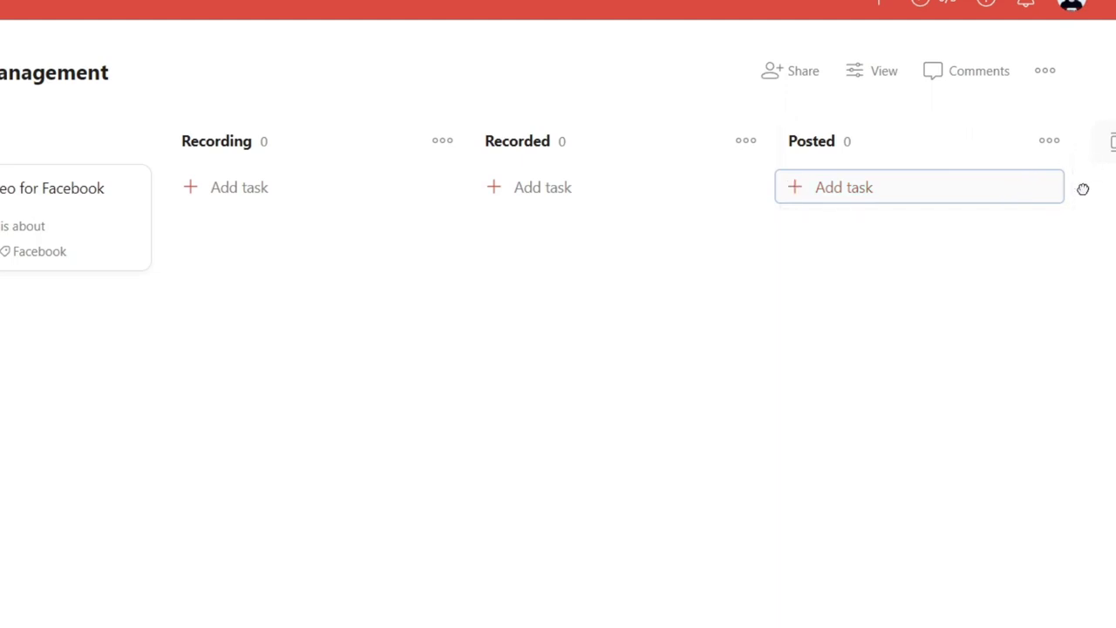
left_click(799, 147)
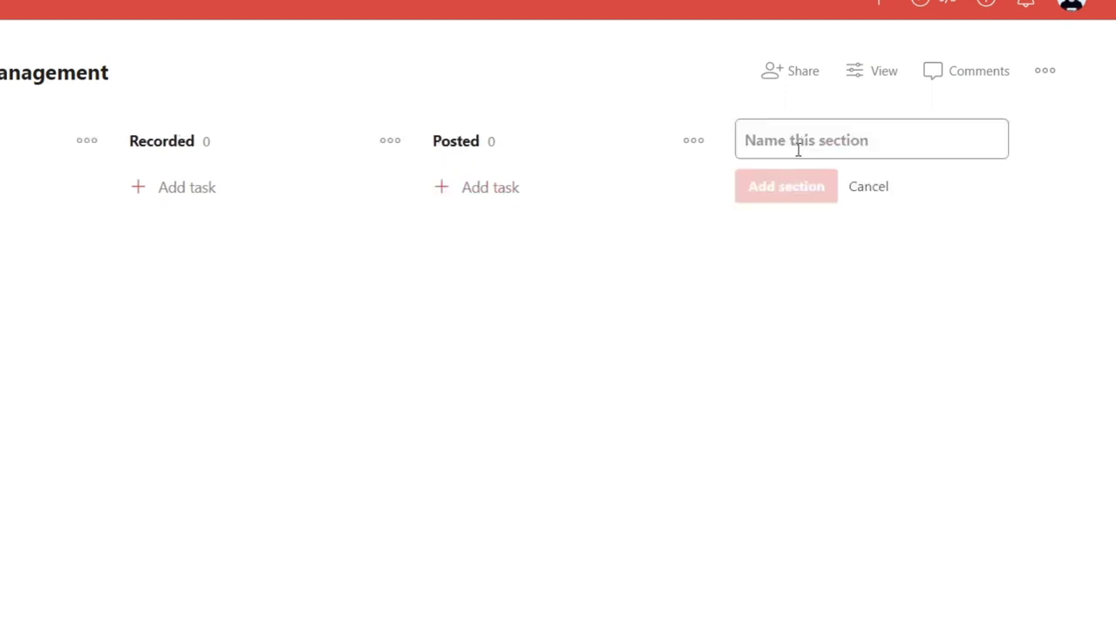
type("Scheduled")
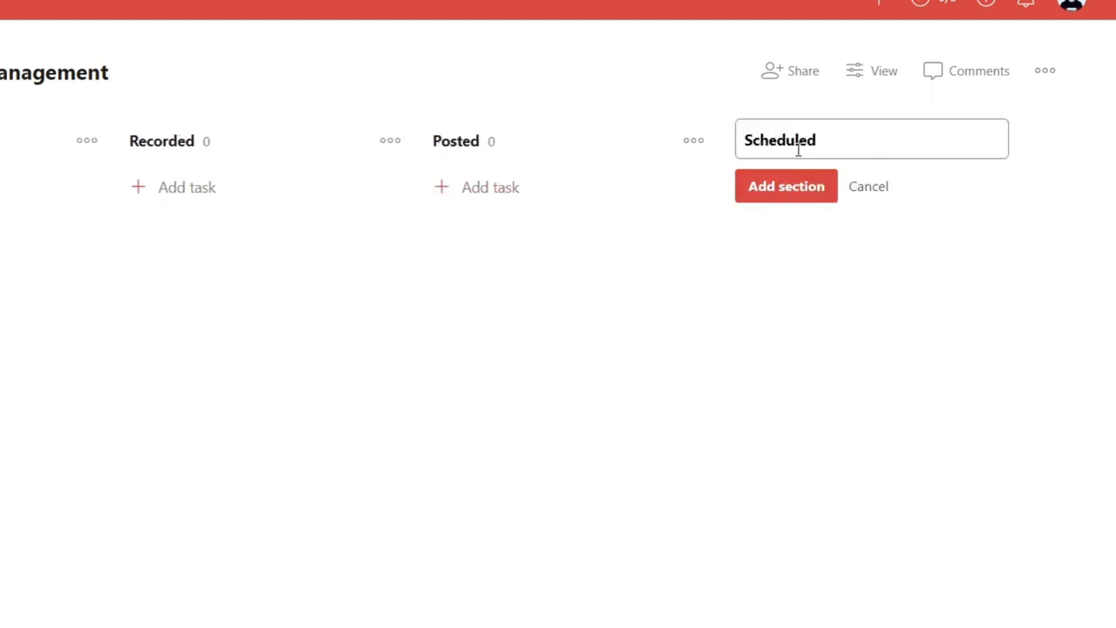
left_click(812, 188)
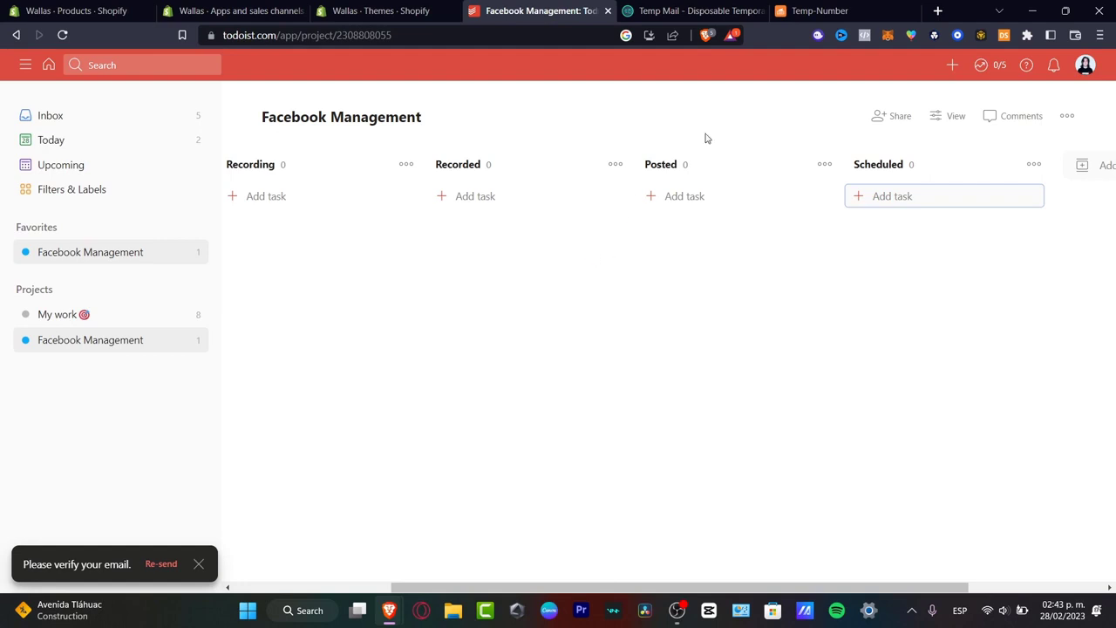
- Move the "Record a video for Facebook Reels" task into the Recording section and on to Recorded
left_click_drag(611, 577, 559, 568)
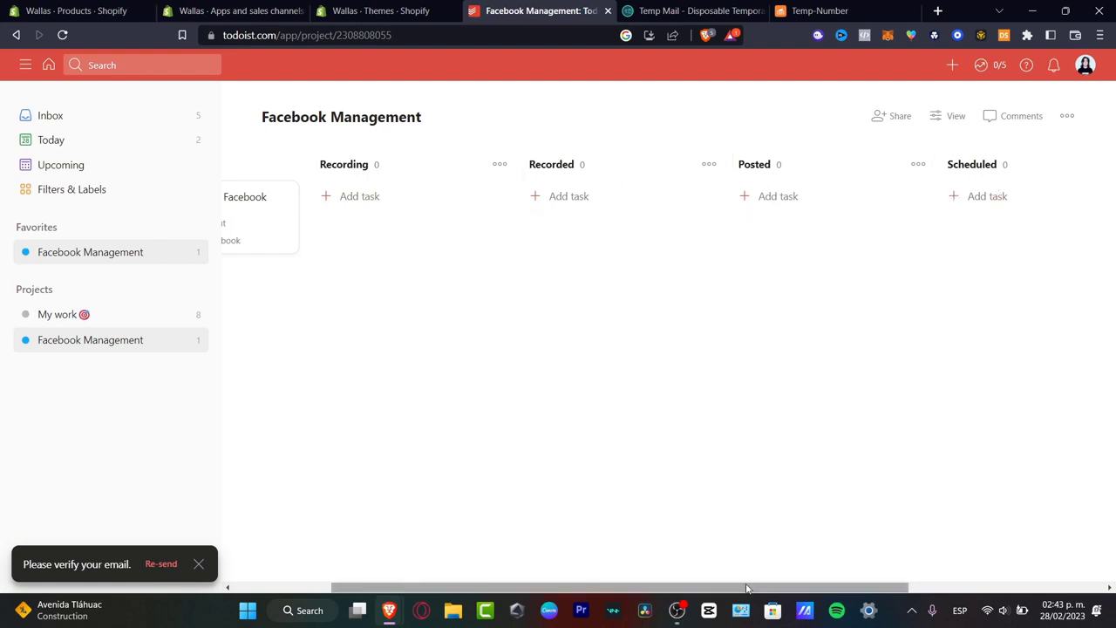
left_click_drag(746, 589, 610, 580)
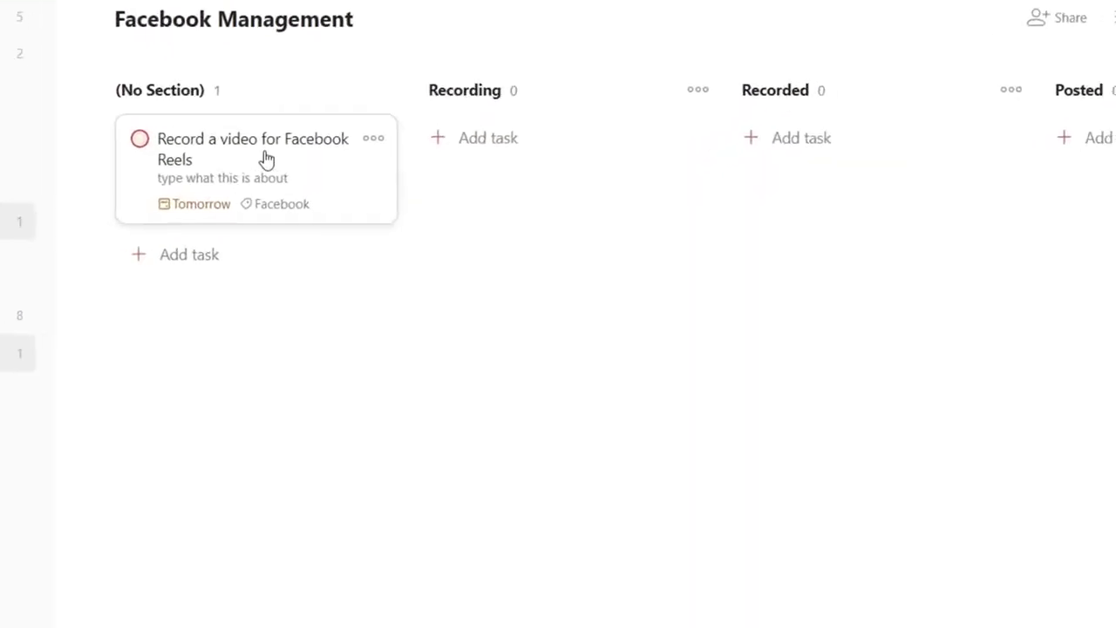
left_click_drag(341, 199, 365, 204)
left_click_drag(286, 154, 524, 159)
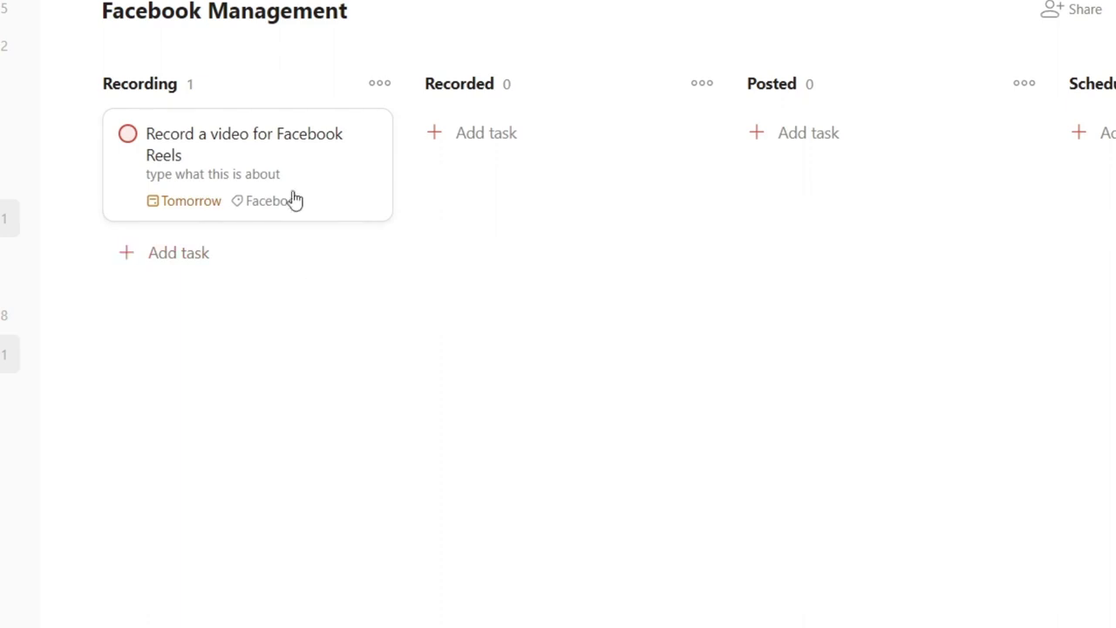
left_click_drag(284, 169, 549, 192)
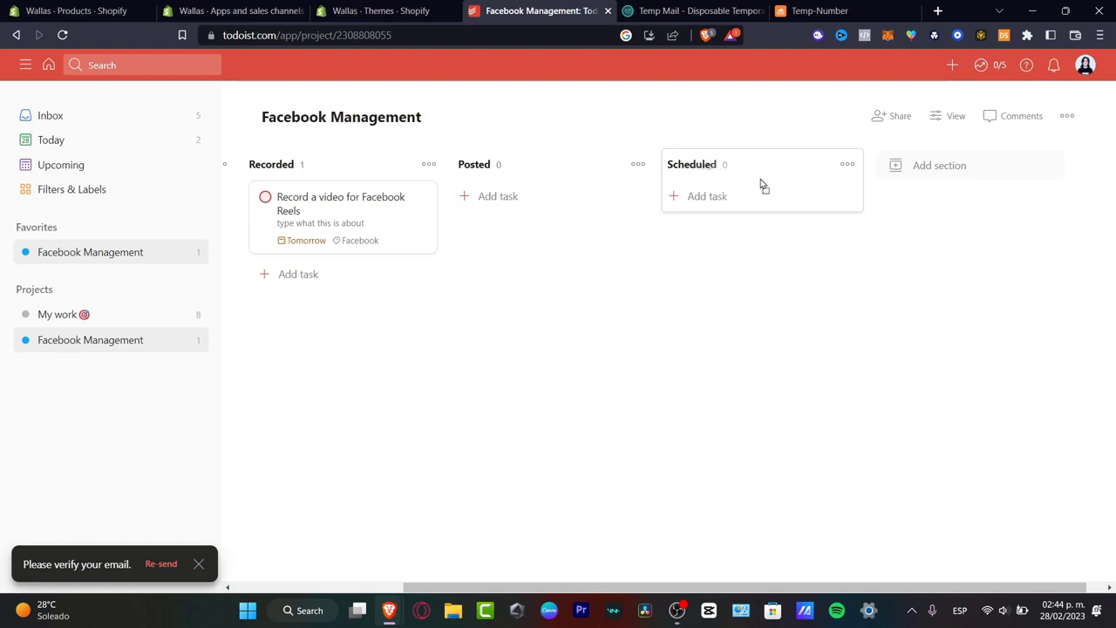
- Place the Scheduled section before Posted and move the Facebook Reels task from Recorded into Scheduled
left_click_drag(760, 184, 735, 188)
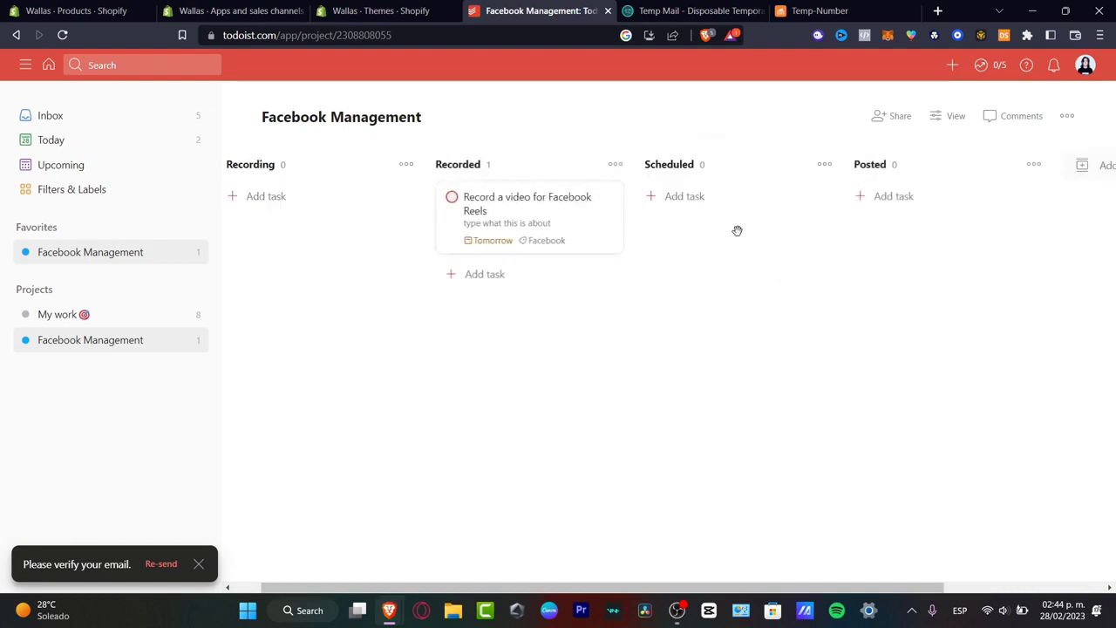
left_click_drag(587, 229, 755, 244)
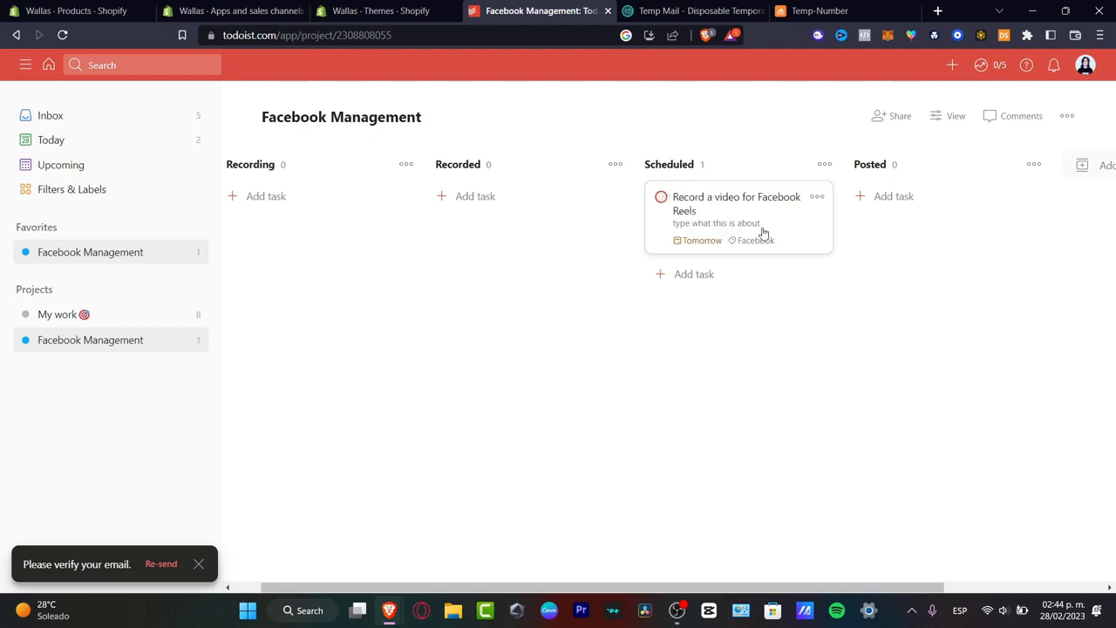
- Move the Facebook Reels task into the Posted section and mark it as complete
left_click_drag(775, 225, 920, 224)
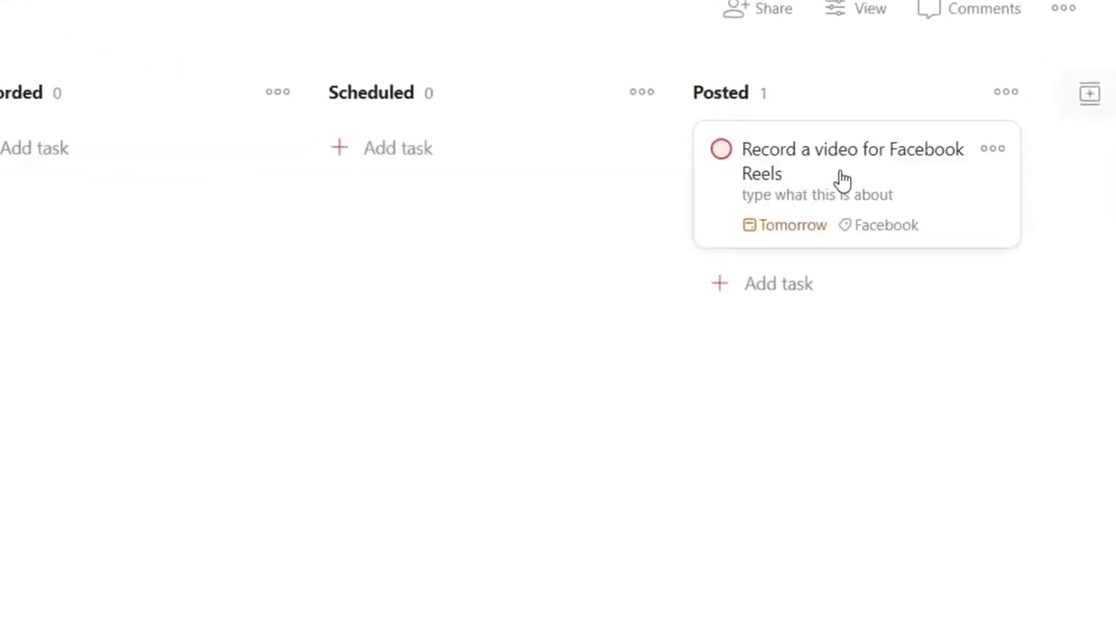
left_click(722, 153)
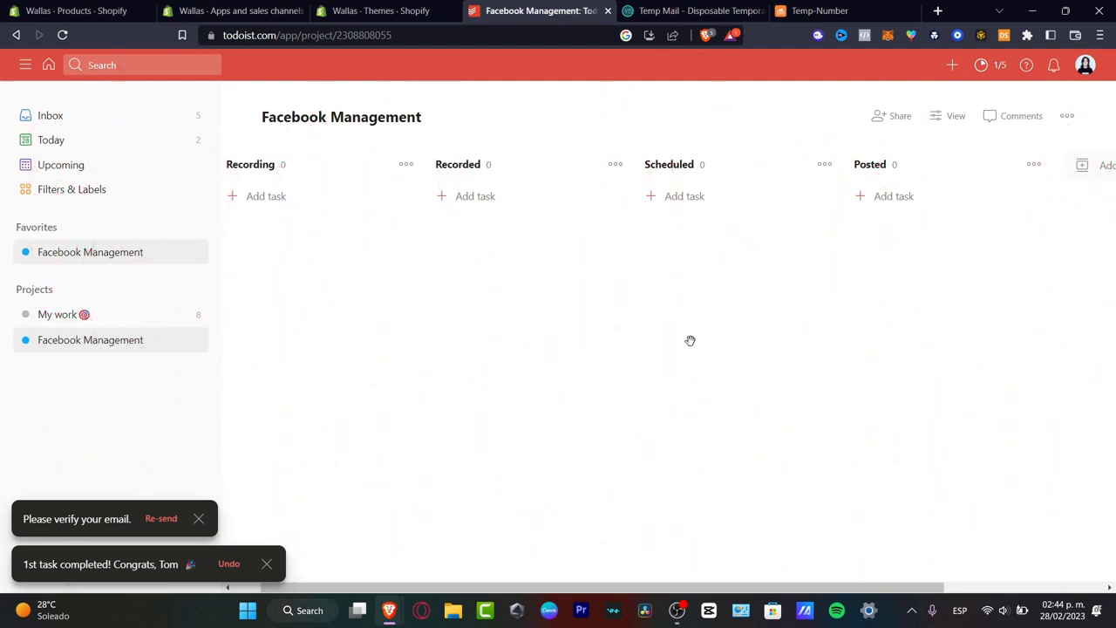
left_click_drag(690, 340, 634, 259)
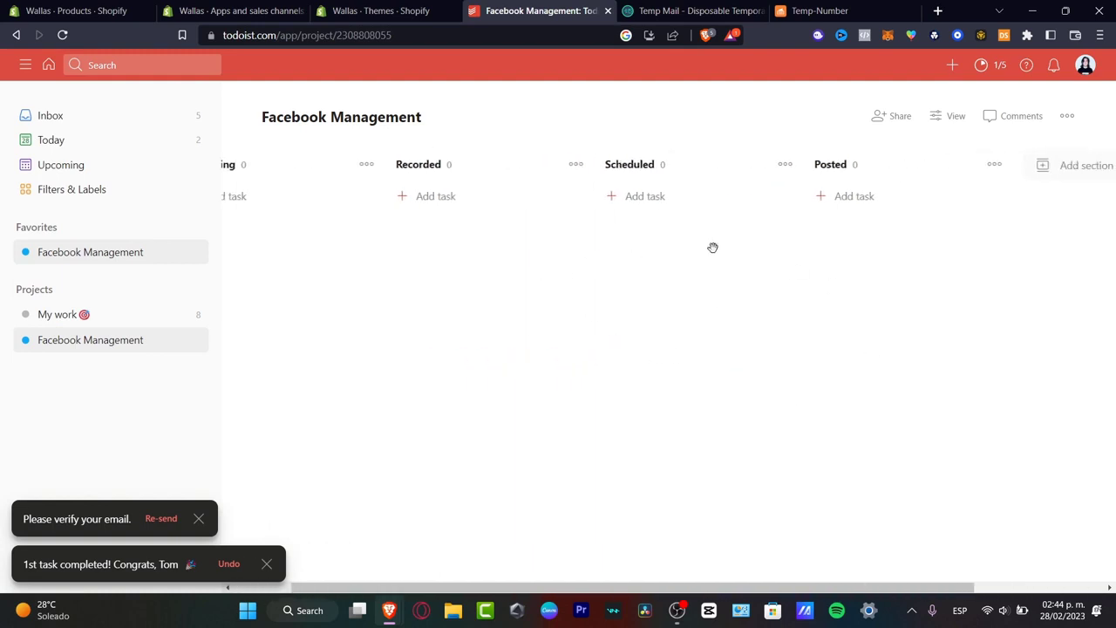
- Switch the Facebook Management project's layout from Board to List
left_click(949, 113)
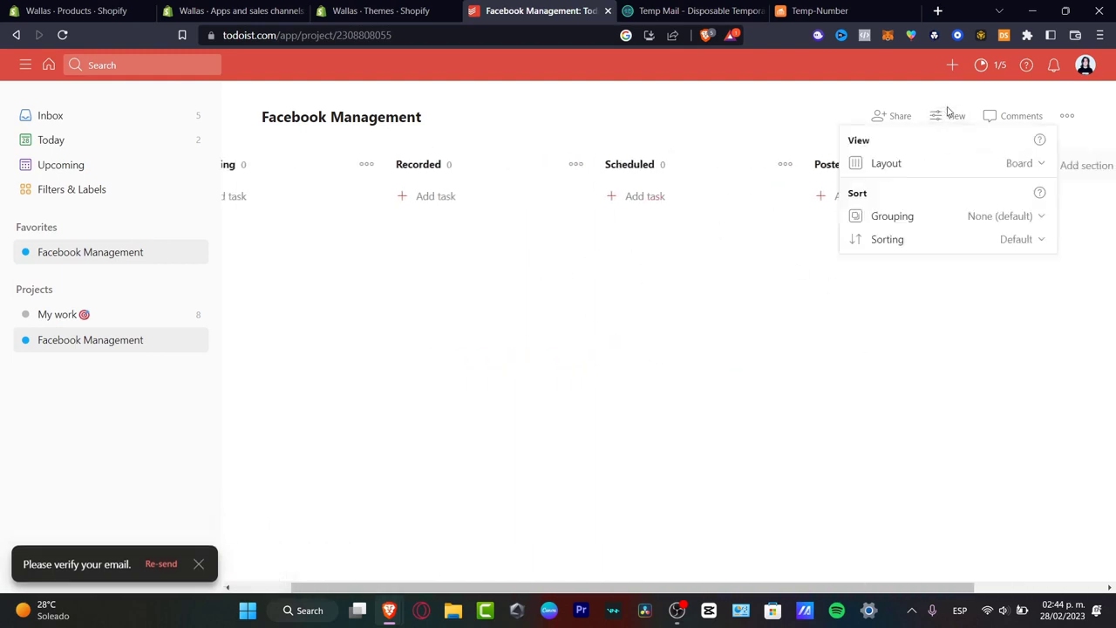
left_click(998, 167)
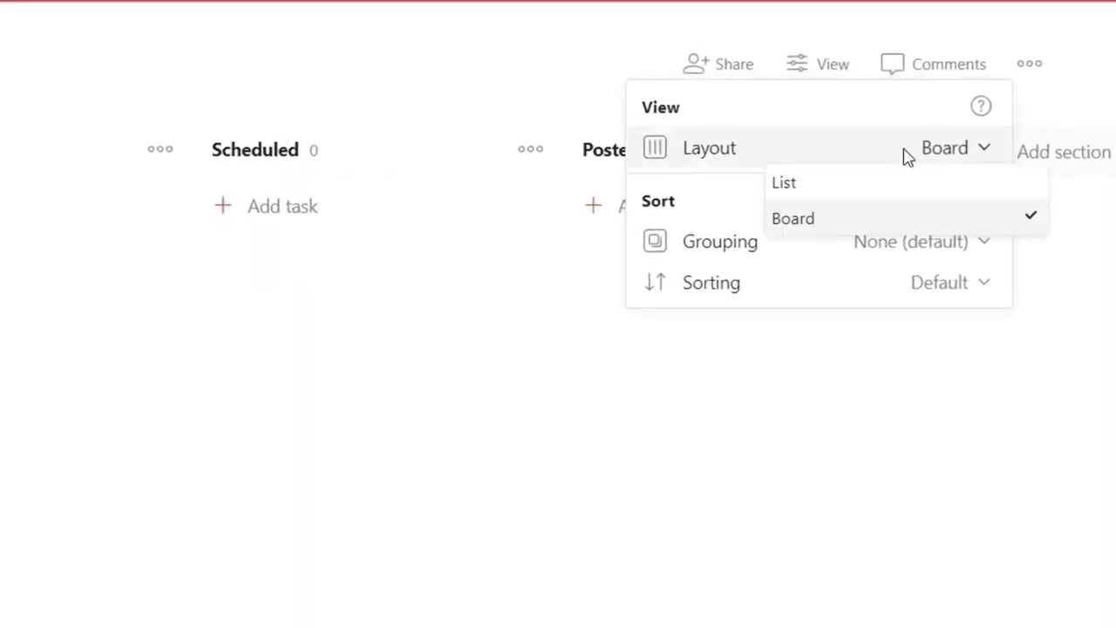
left_click(912, 198)
left_click(923, 393)
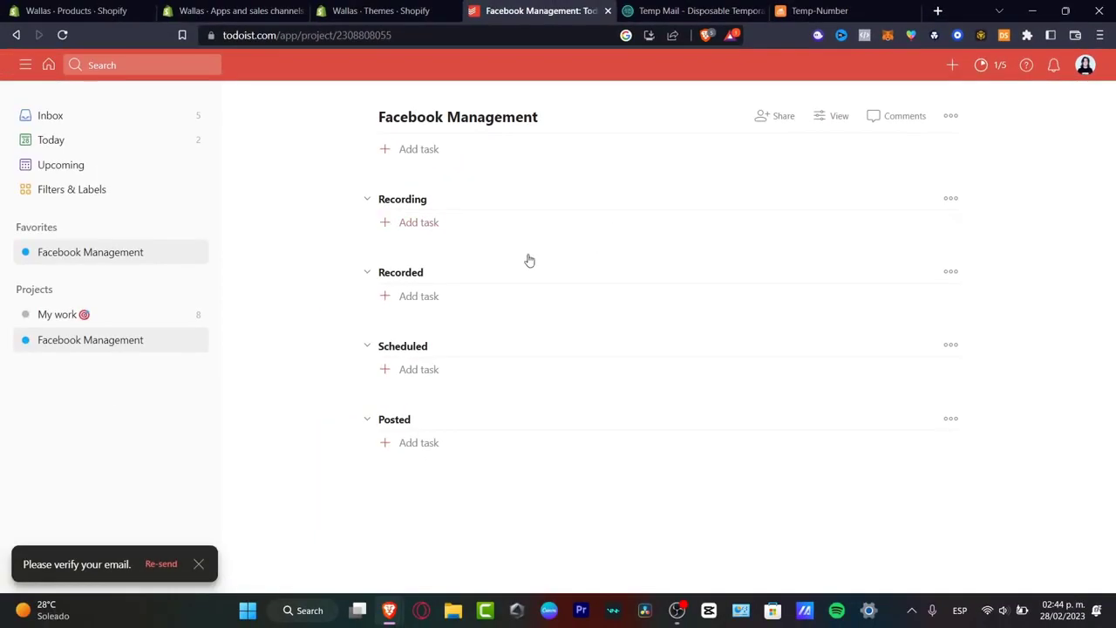
- Add a task named "Post 2" to the project and move it into the Recording section
left_click(426, 150)
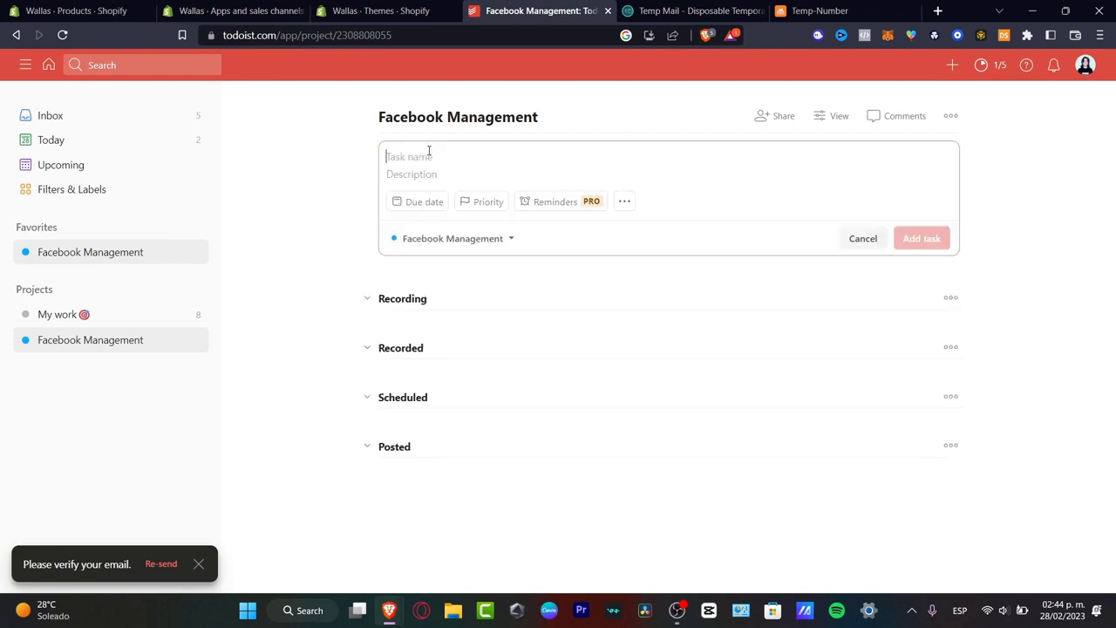
type("Post 2")
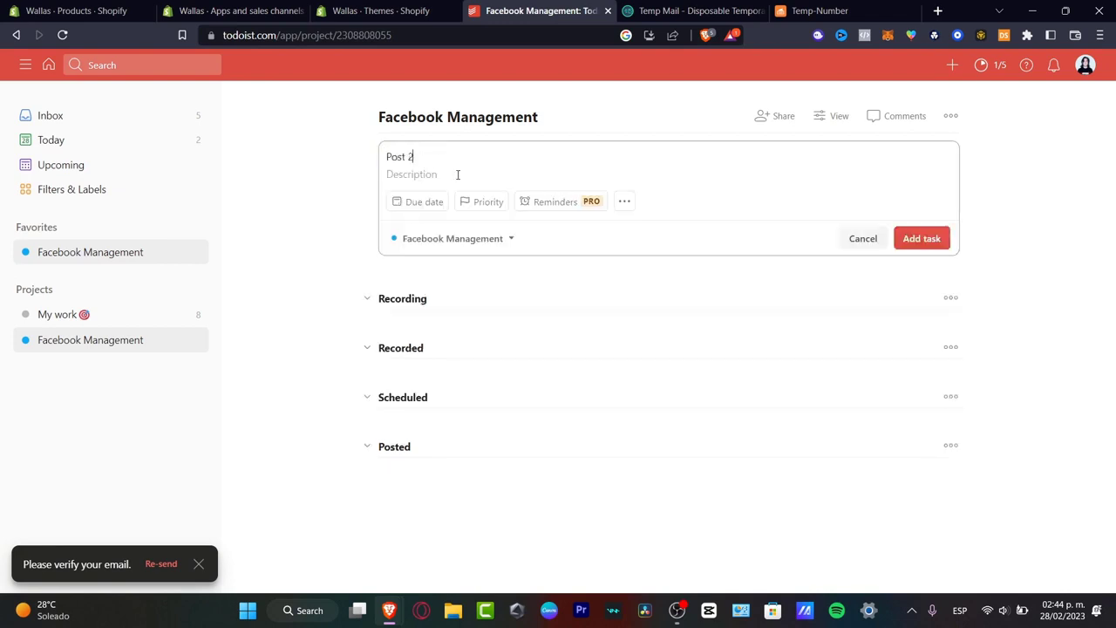
left_click(922, 238)
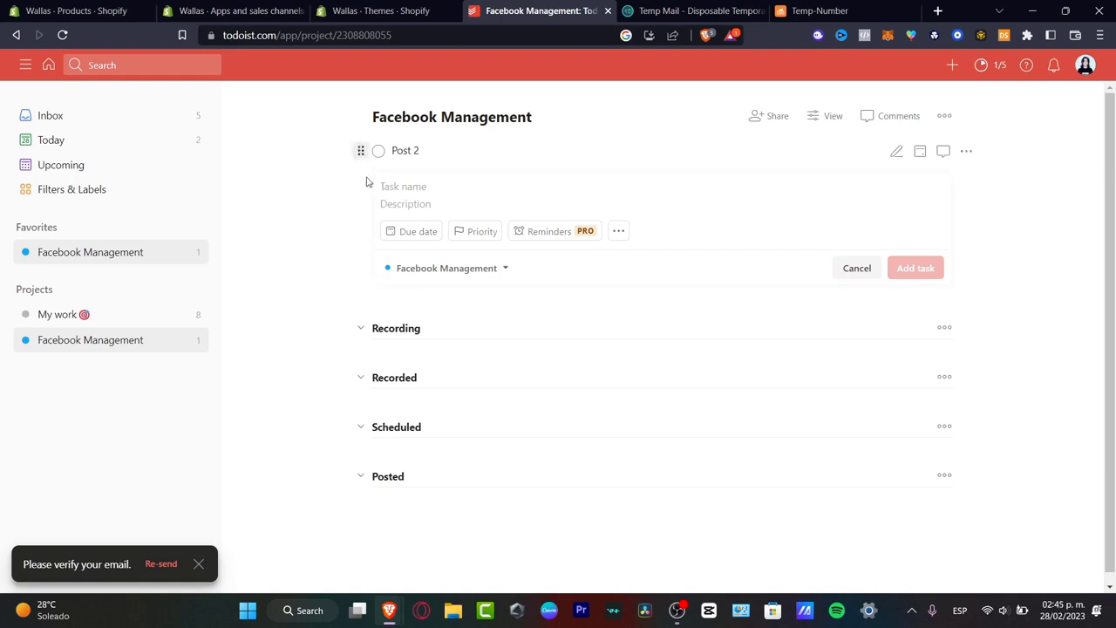
left_click_drag(366, 181, 379, 323)
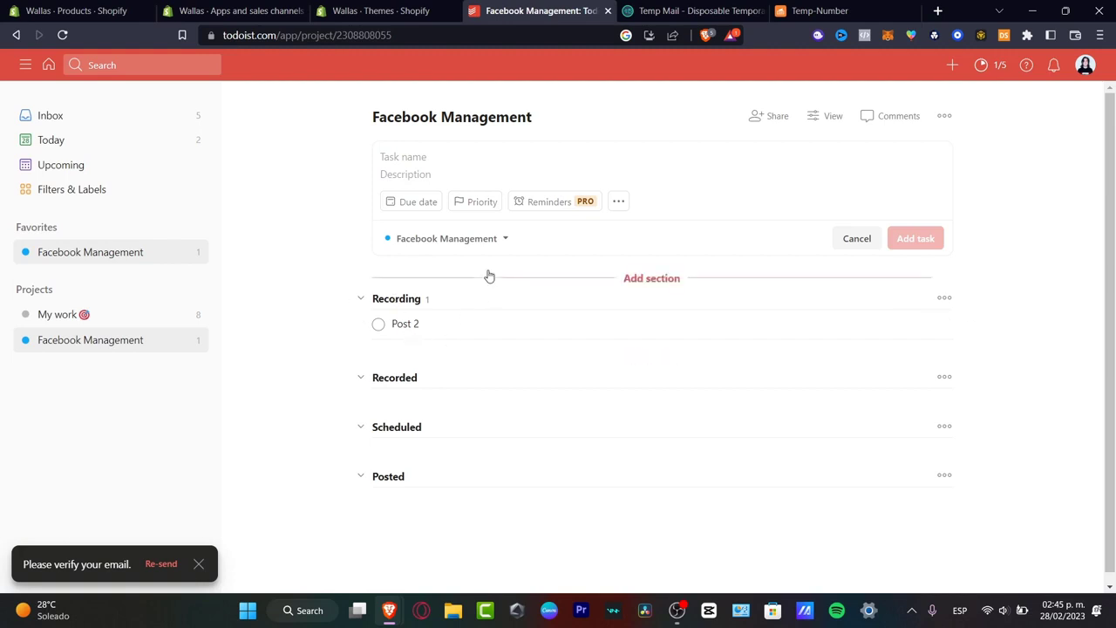
- Review the project's share options for collaborators and for inviting people from another project
left_click(775, 120)
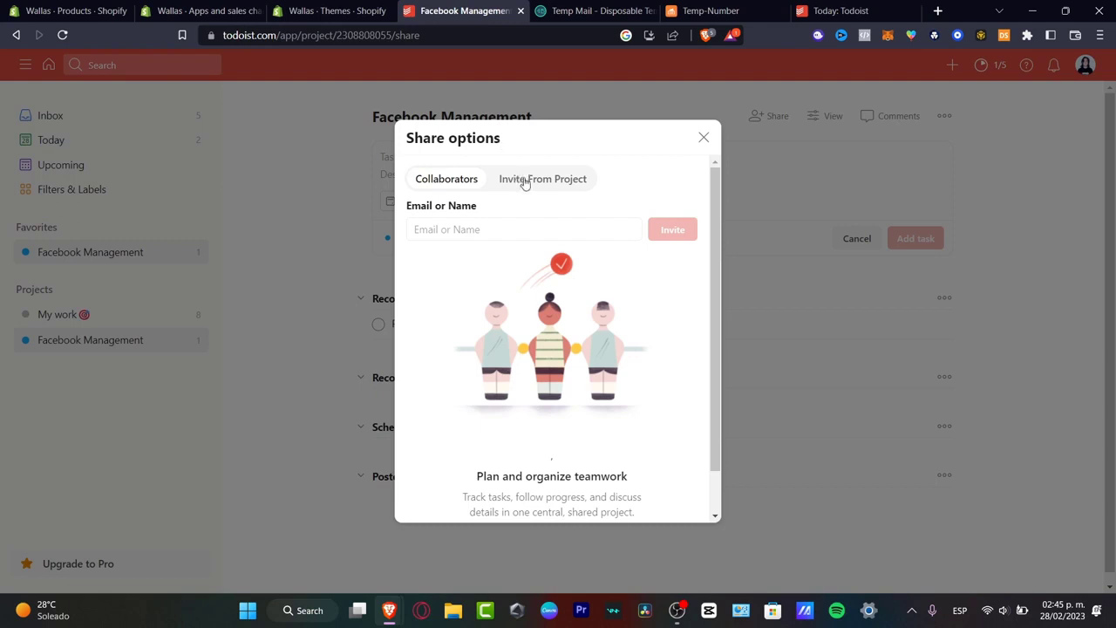
left_click(556, 185)
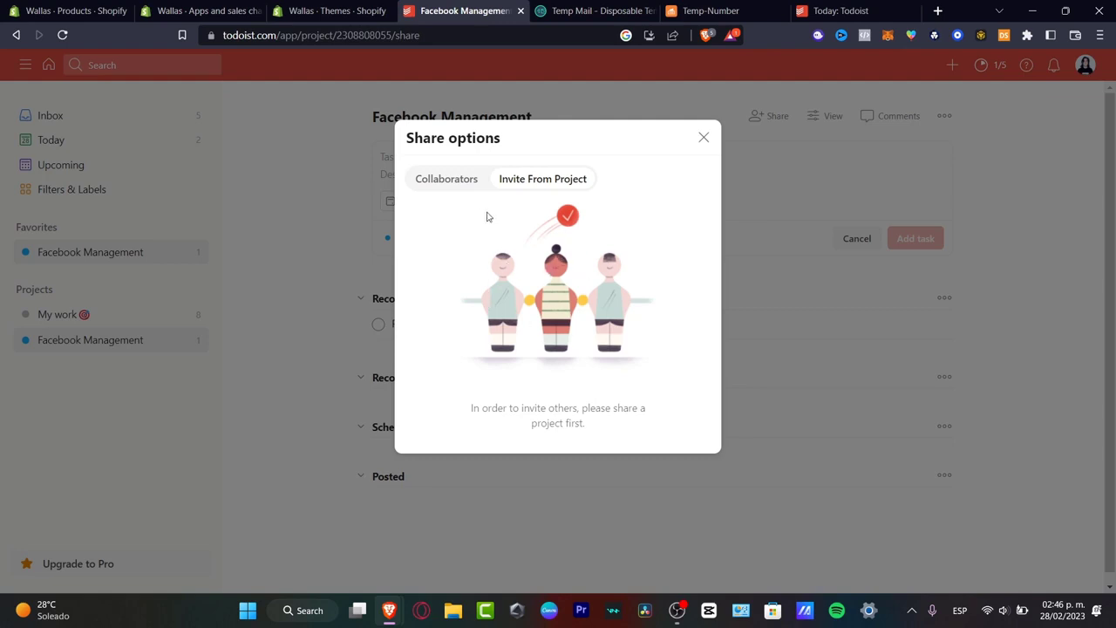
left_click(463, 185)
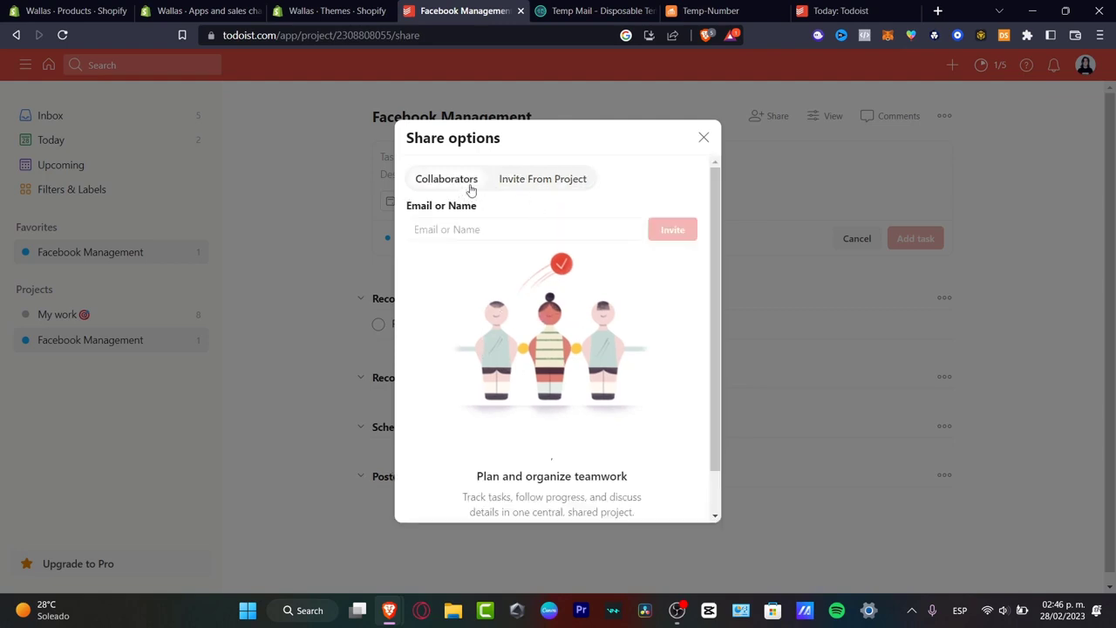
scroll(557, 309, "down", 1)
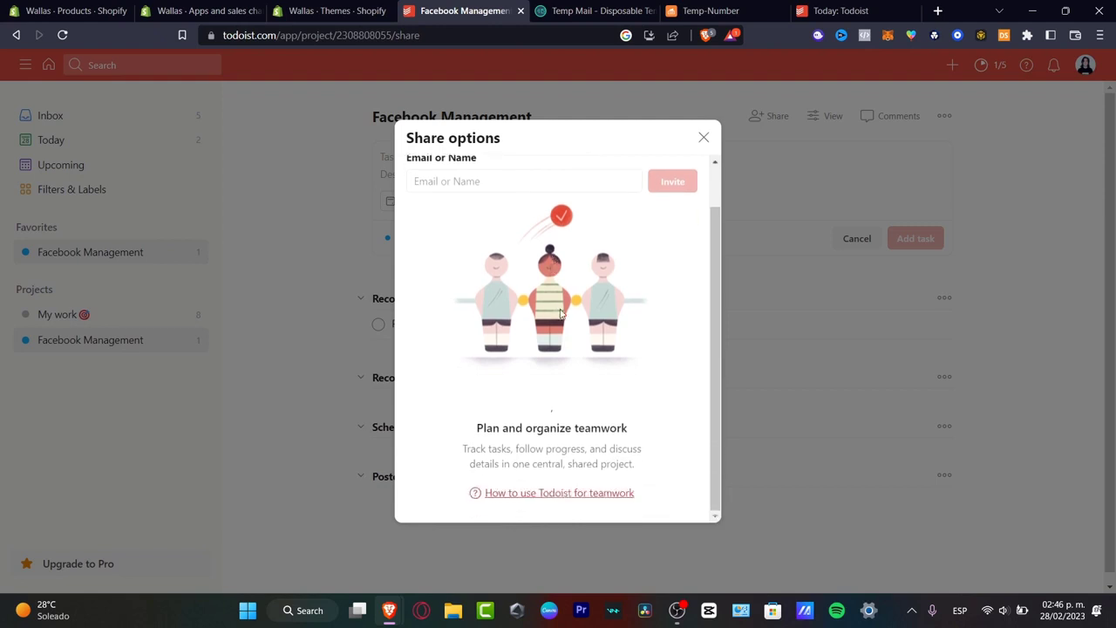
left_click(818, 186)
- Invite a collaborator to the Facebook Management project using their e-mail address and close the share options
left_click(774, 116)
left_click(479, 229)
key("ctrl+v")
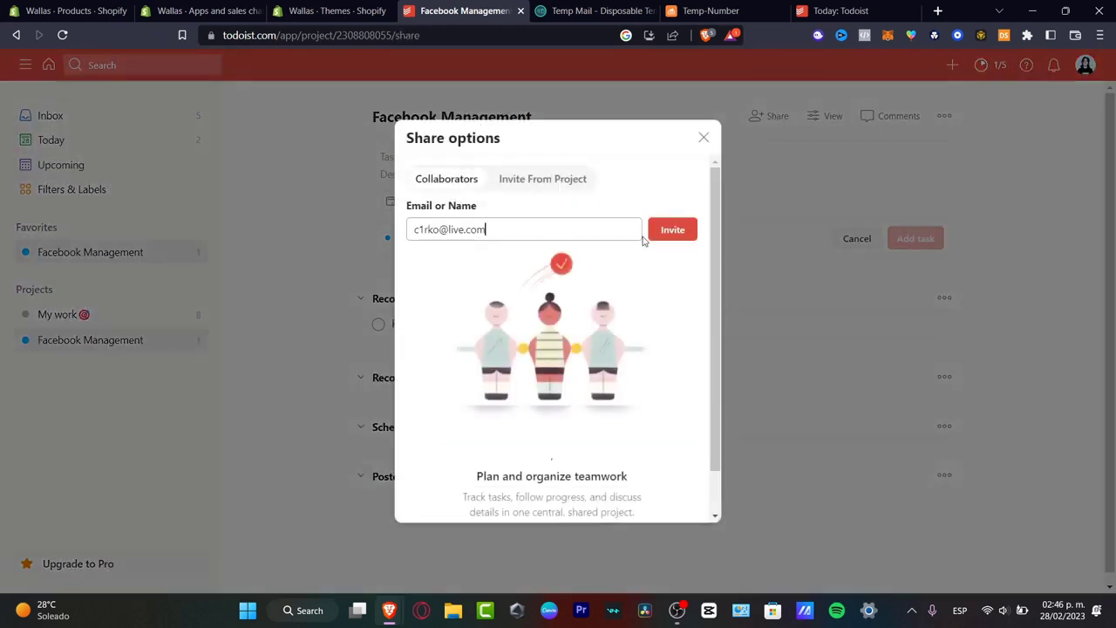
left_click(669, 229)
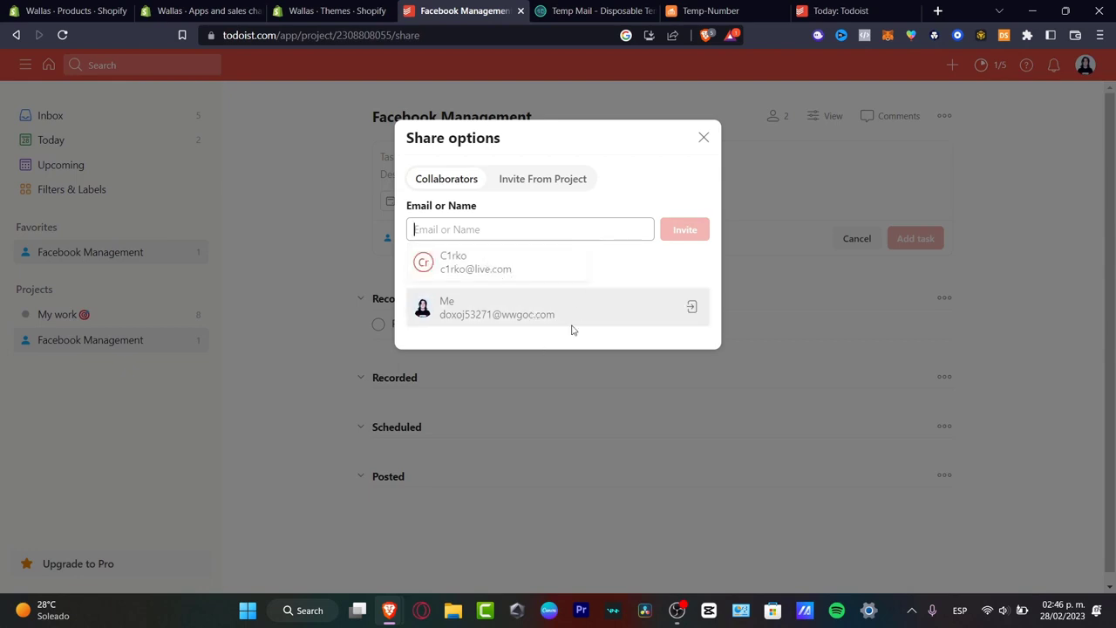
left_click(543, 276)
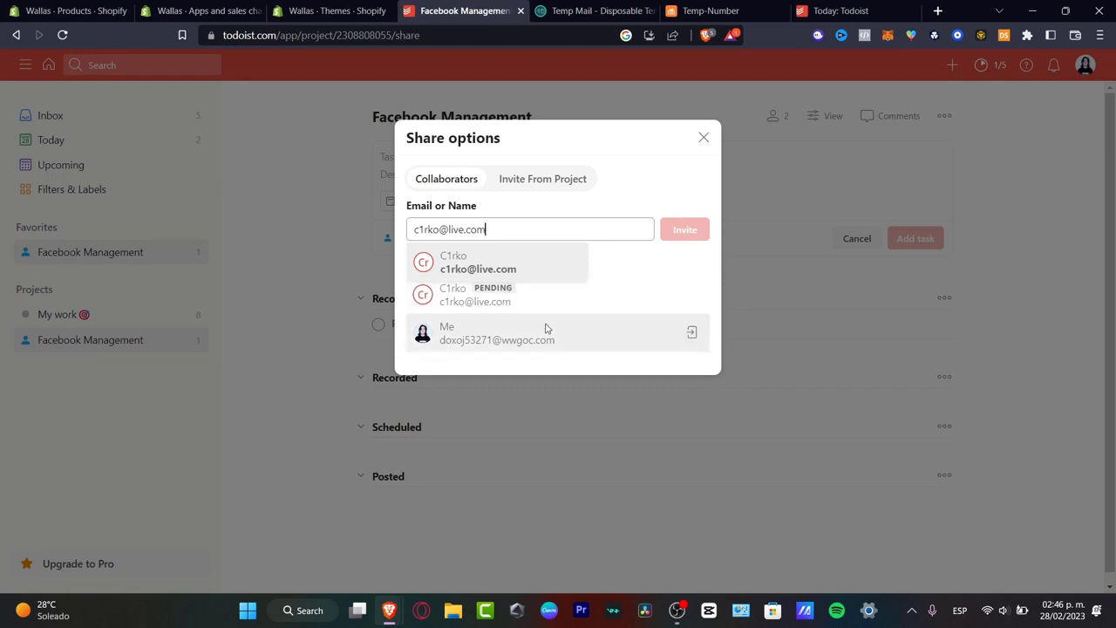
left_click(709, 141)
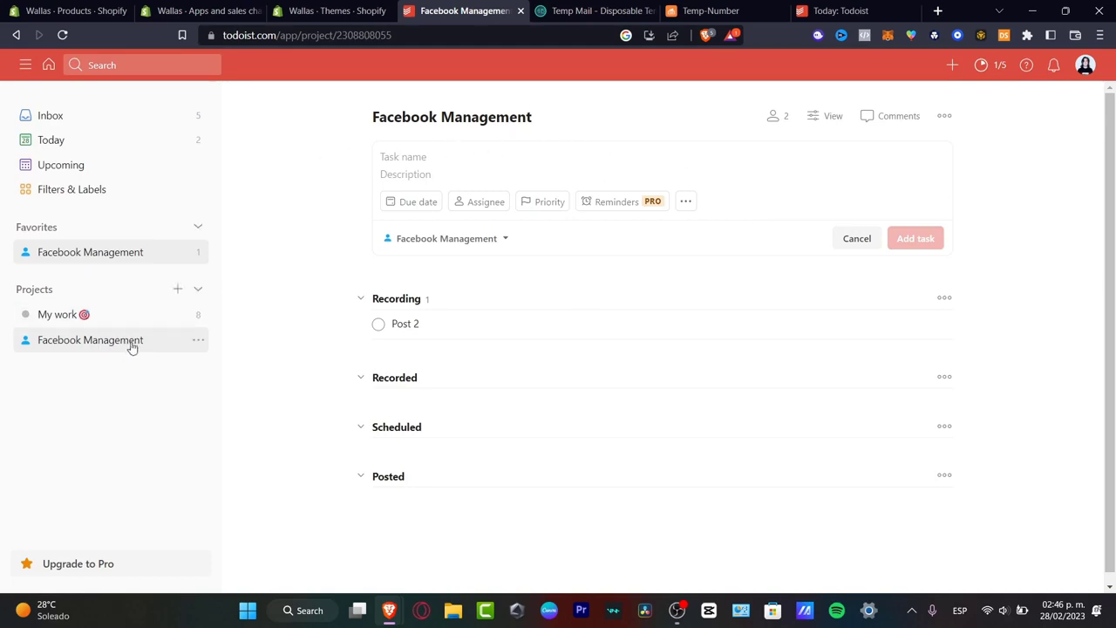
- Mark the Getting Started Guide task and the "Add all my work tasks" task in the Today view as complete
left_click(131, 347)
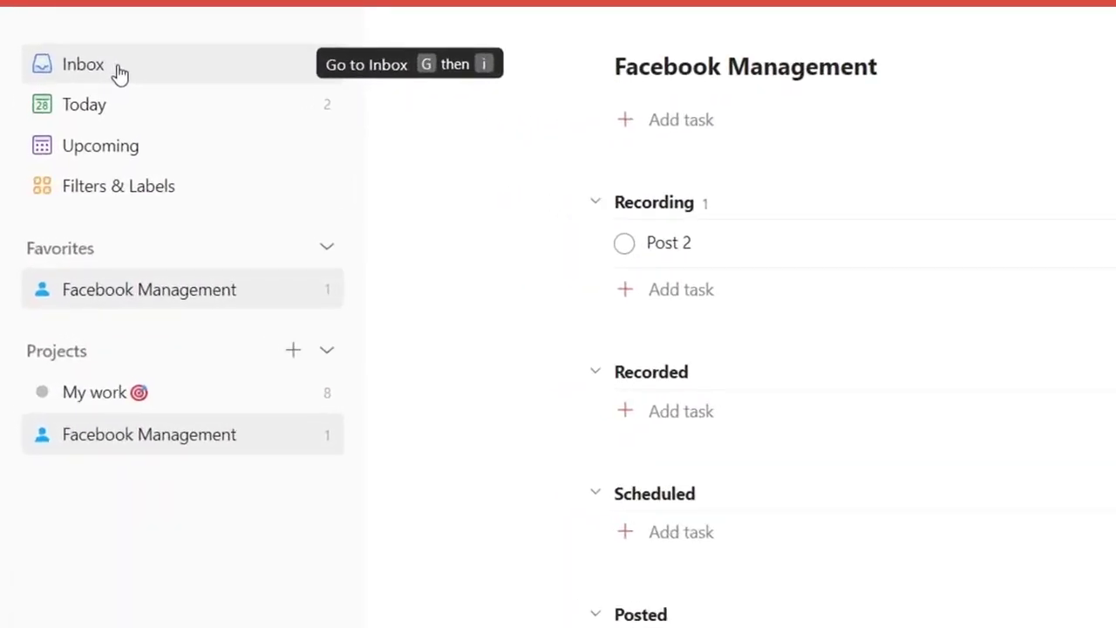
left_click(174, 104)
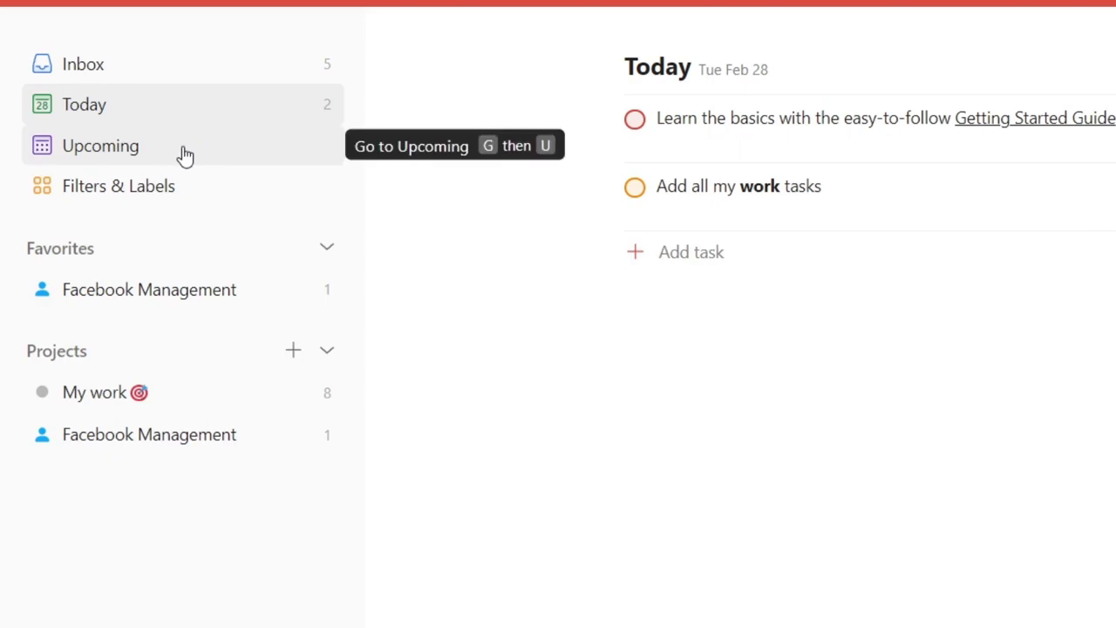
left_click(635, 119)
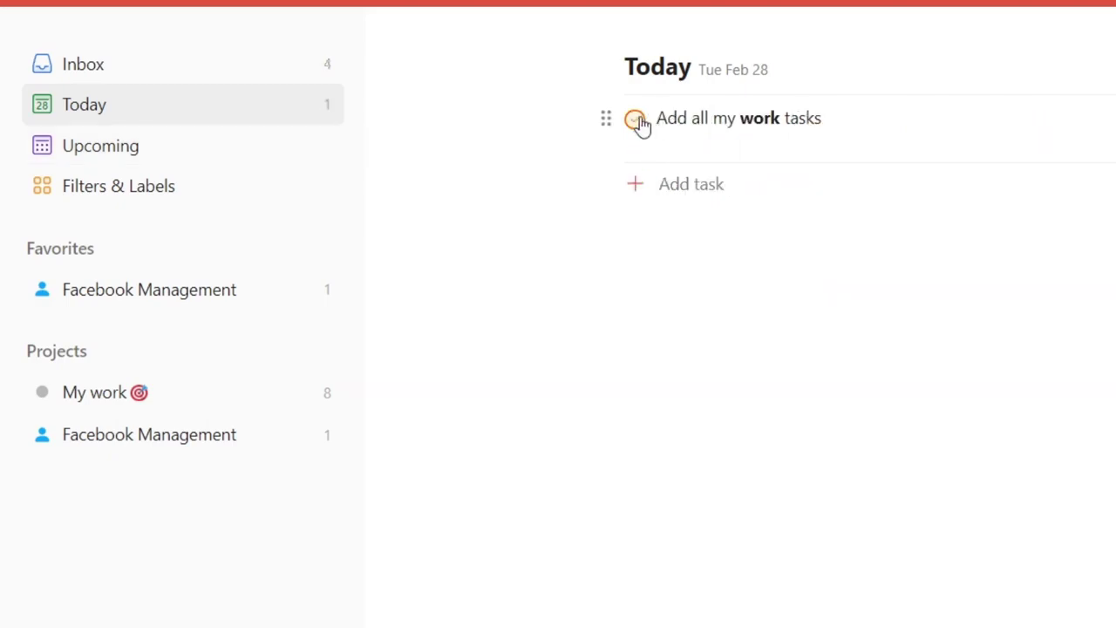
left_click(635, 121)
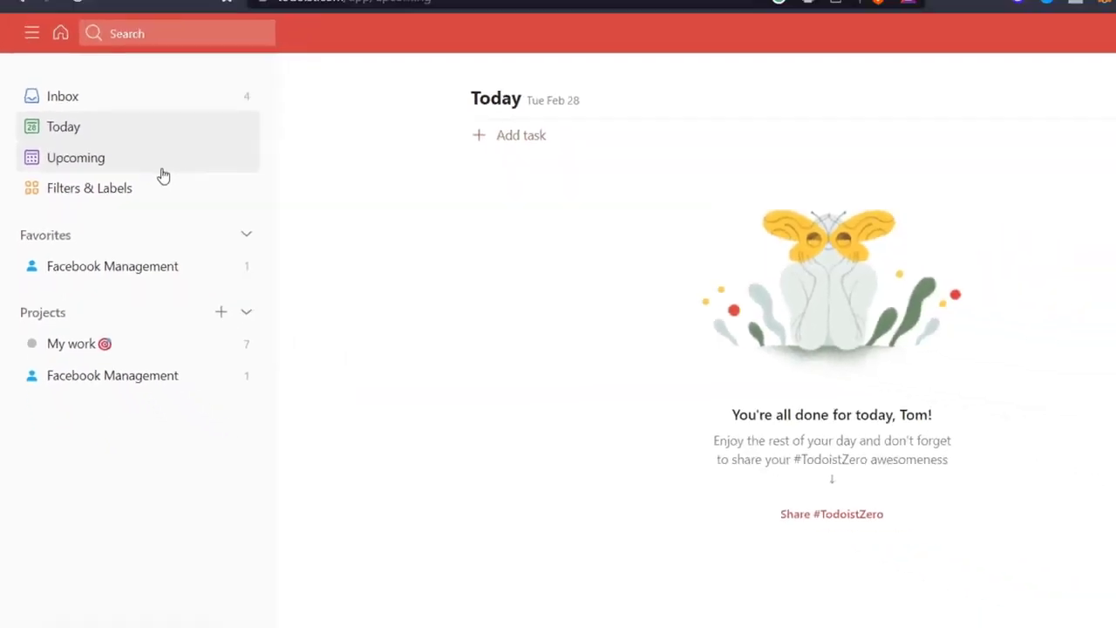
- Examine the tasks in the Upcoming view, browse two weeks ahead and return to the current week
left_click(101, 146)
left_click_drag(750, 304, 577, 308)
left_click_drag(868, 375, 915, 401)
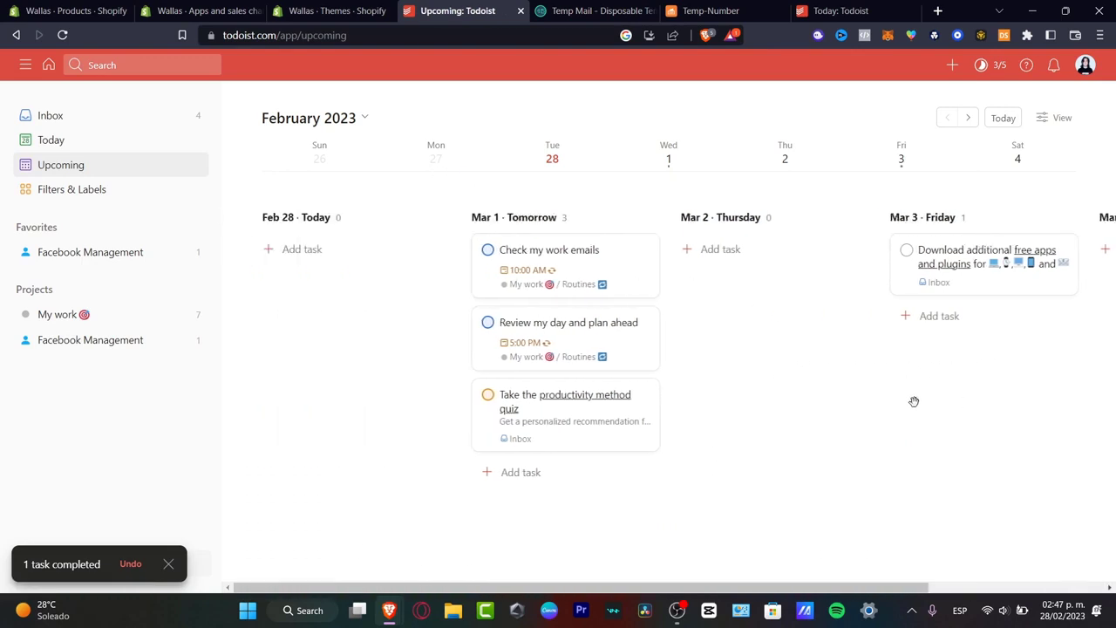
left_click(1002, 119)
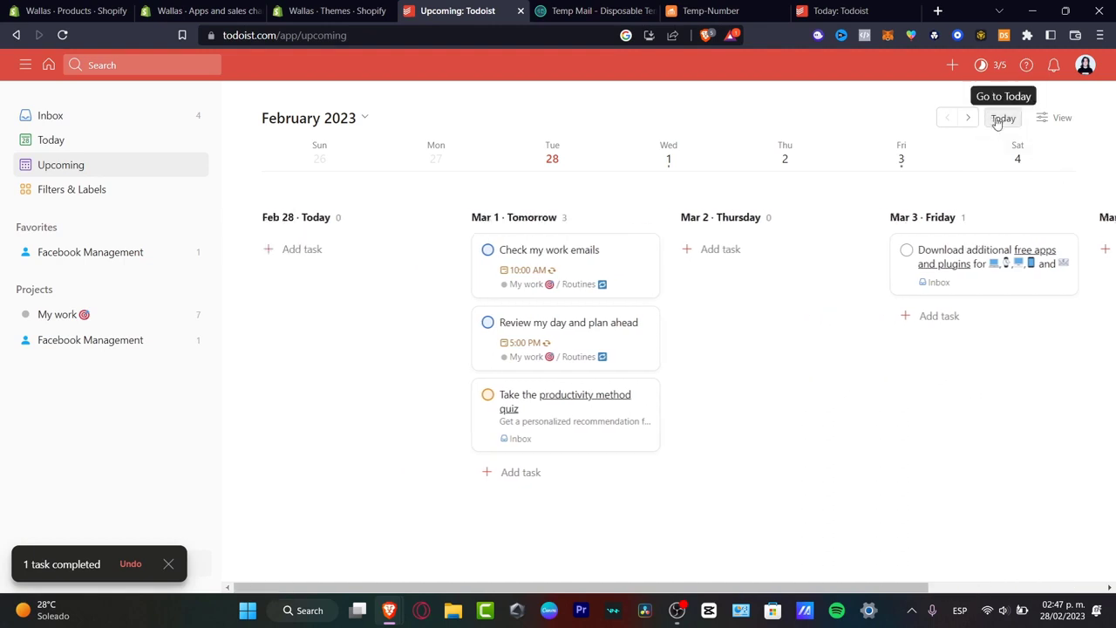
left_click(969, 119)
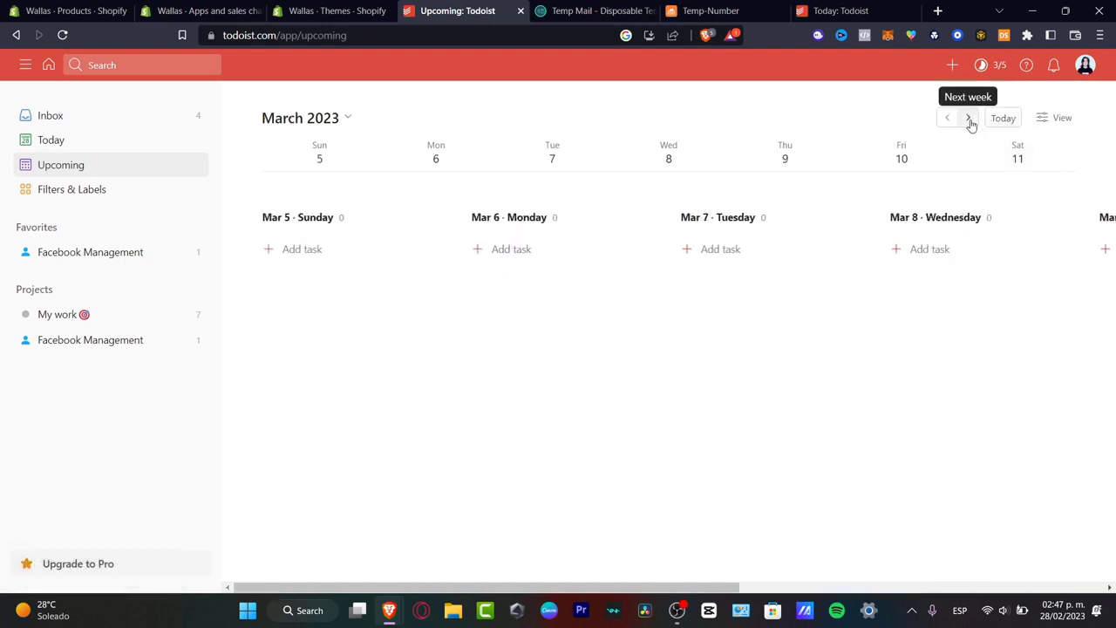
left_click(970, 120)
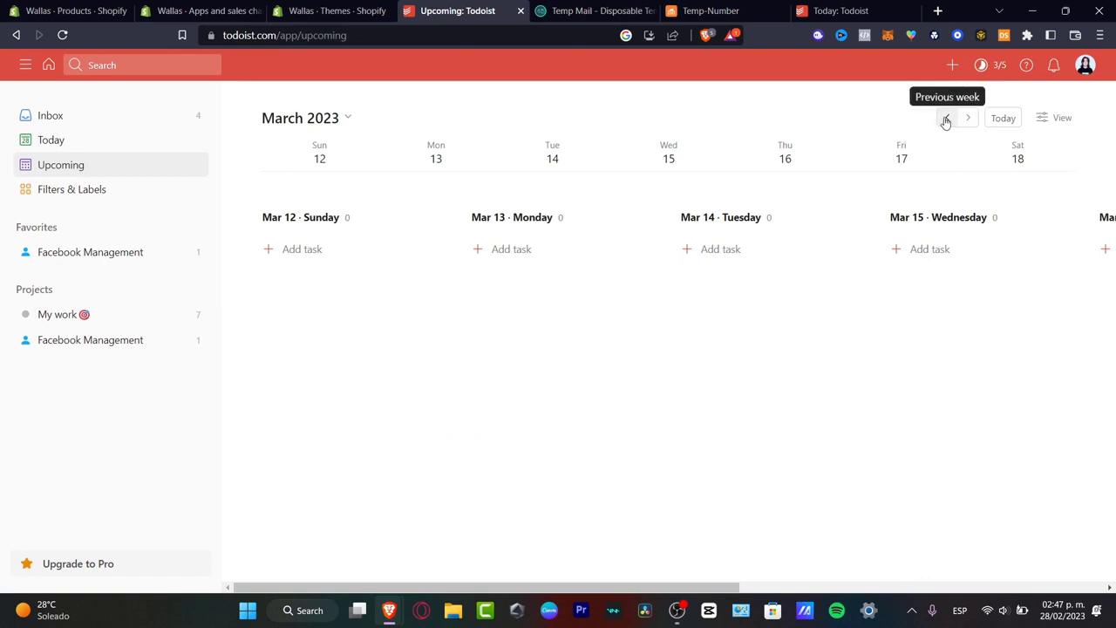
double_click(946, 120)
left_click(803, 409)
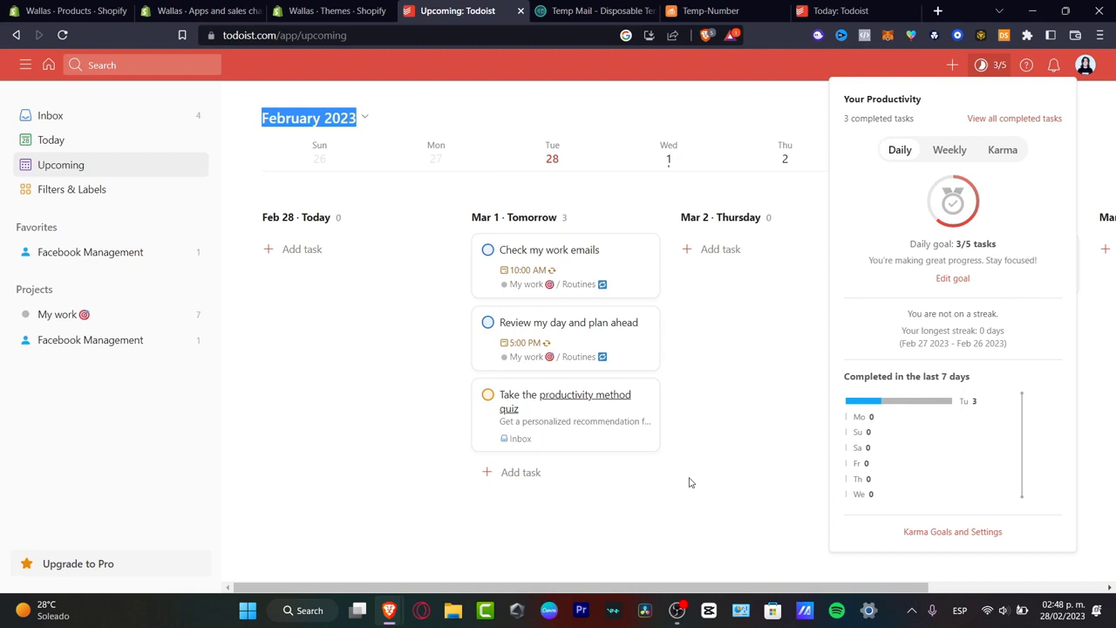
- Review the Pro plan's features and billing options, then dismiss the upgrade offer
left_click(90, 575)
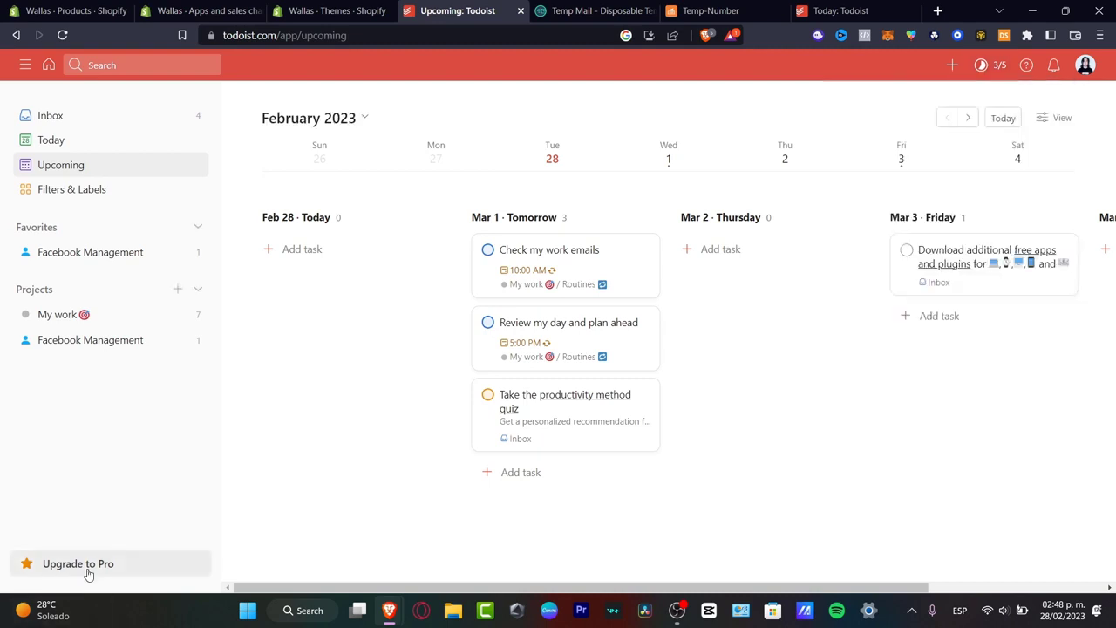
left_click(87, 567)
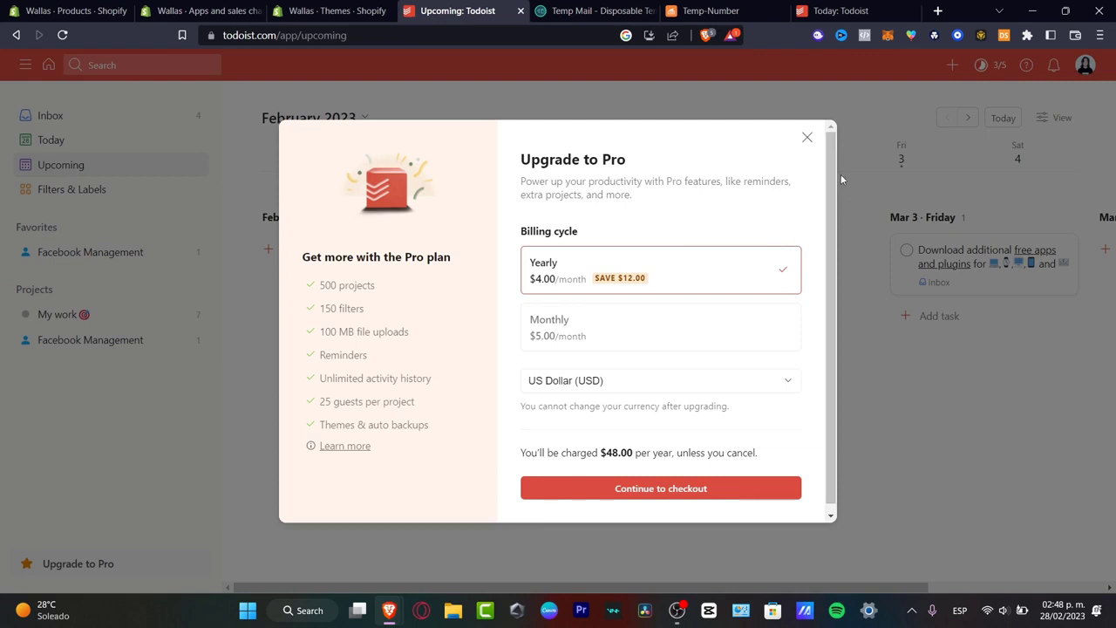
left_click(807, 138)
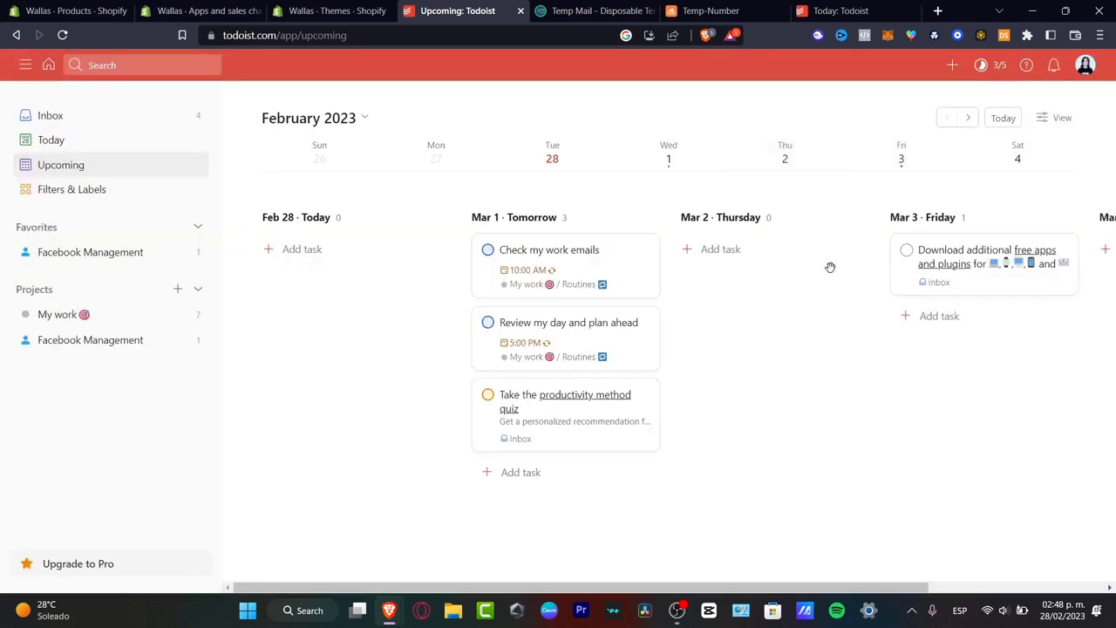